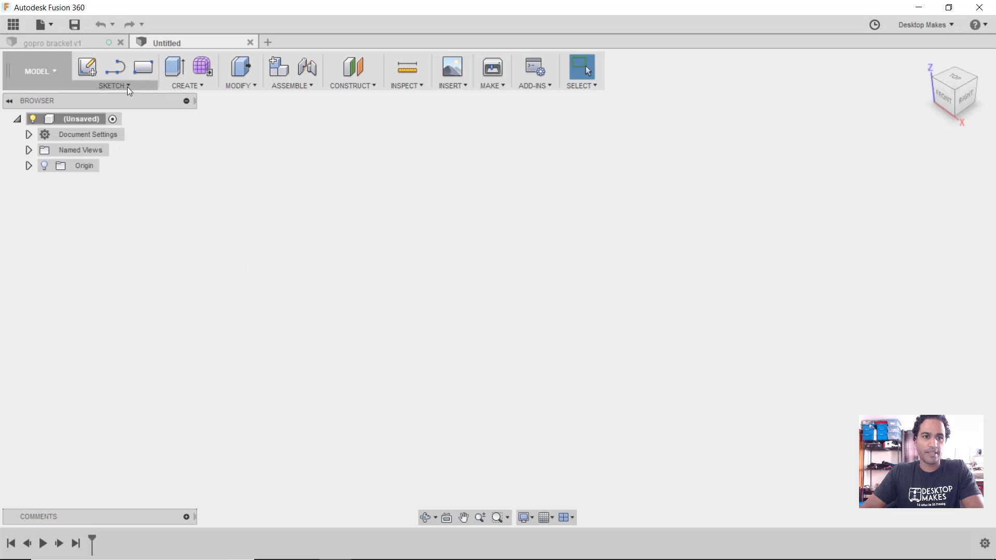
# Step: Start a new sketch on the XY origin plane
pyautogui.click(127, 86)
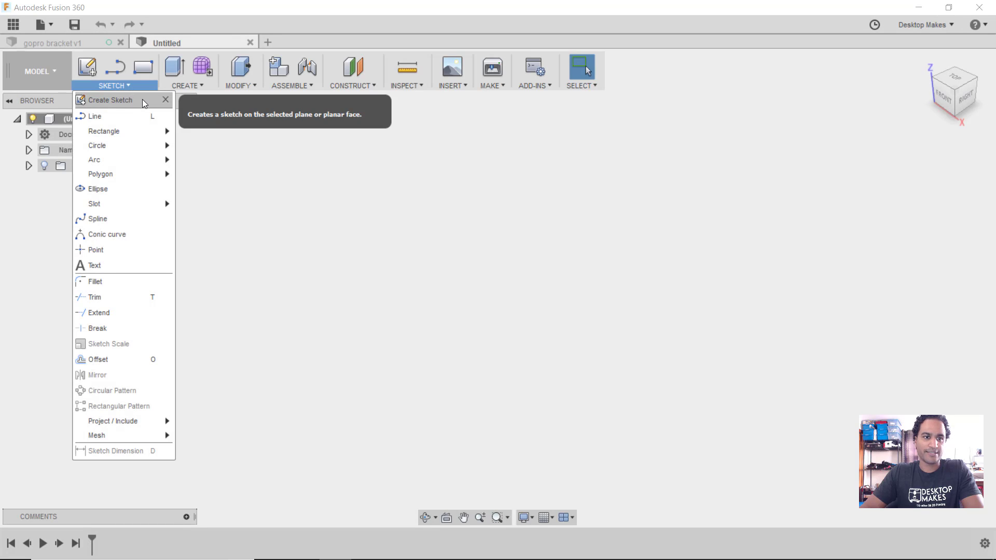
pyautogui.click(142, 99)
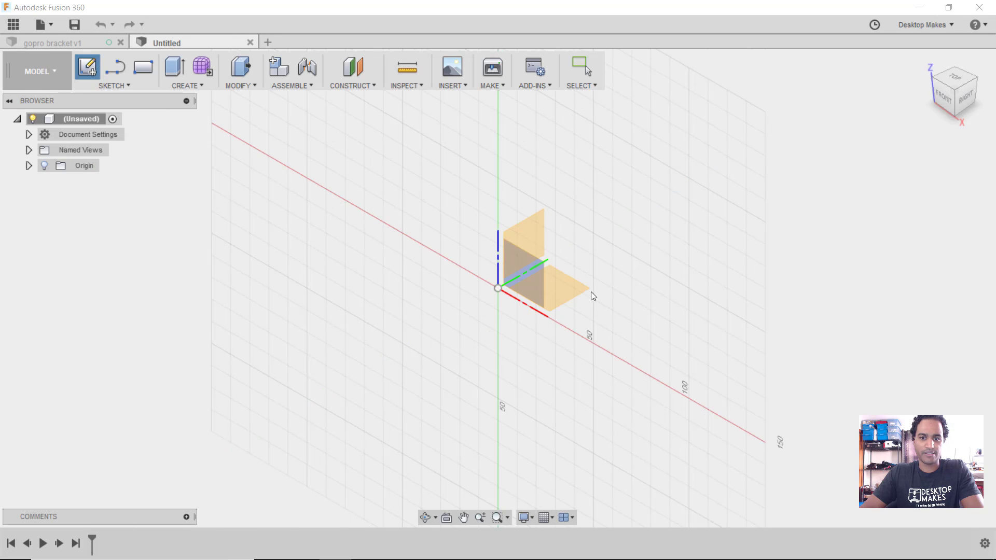
pyautogui.click(575, 285)
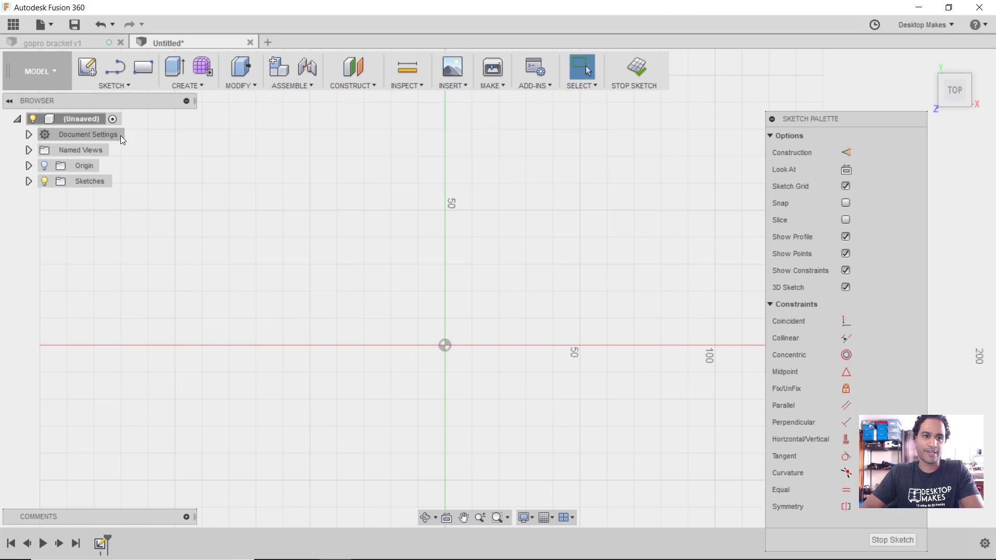
# Step: Draw a 25 x 16 mm center rectangle on the origin and finish the sketch
pyautogui.click(136, 83)
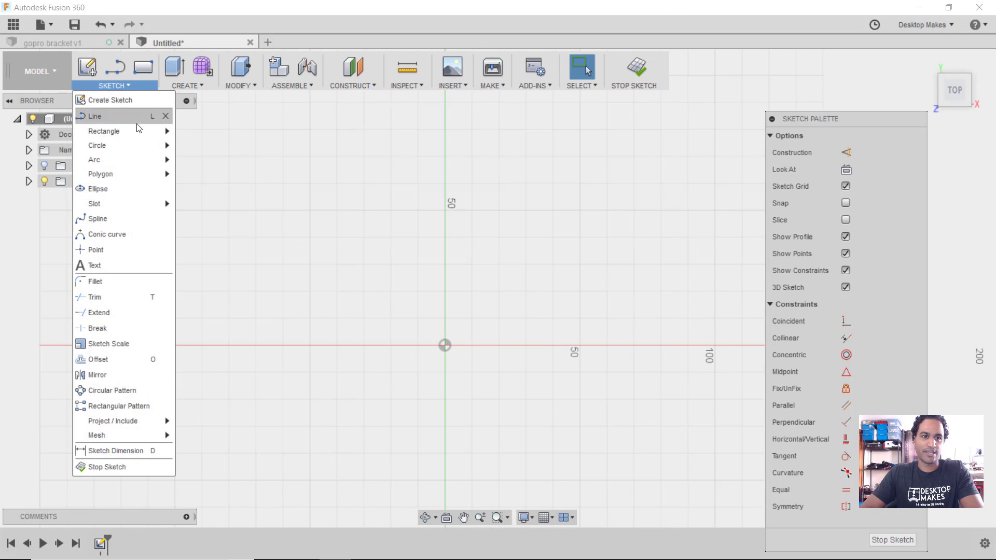
pyautogui.moveTo(140, 131)
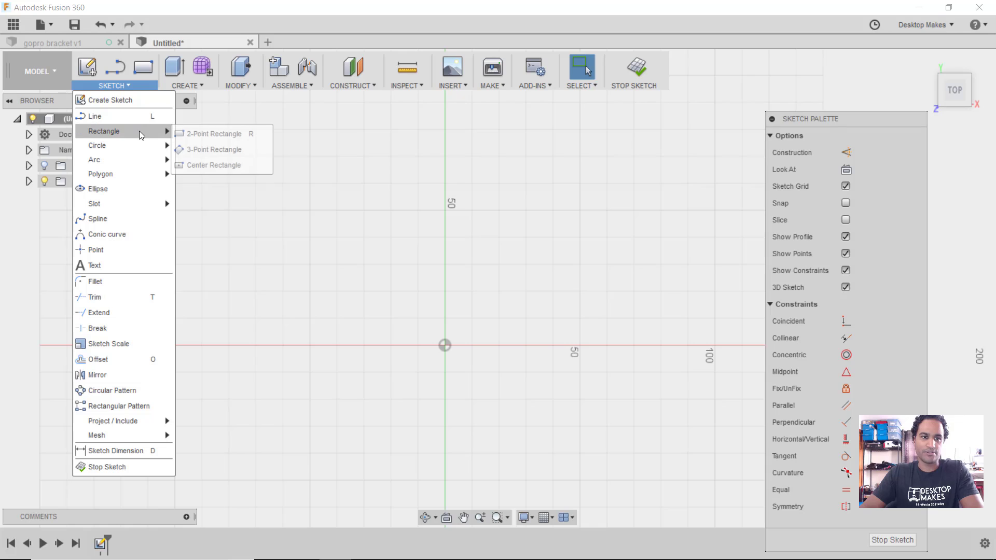
pyautogui.click(235, 167)
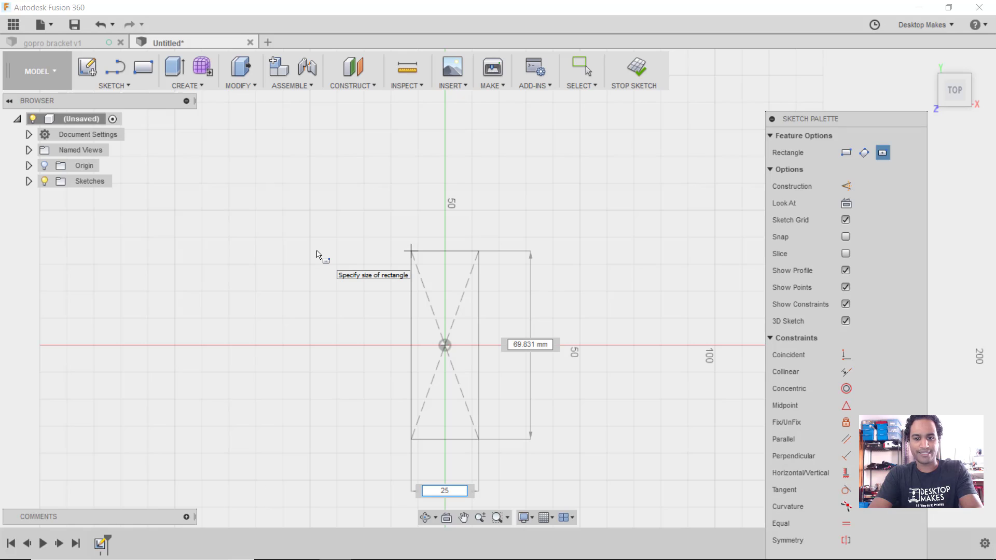
pyautogui.write('16')
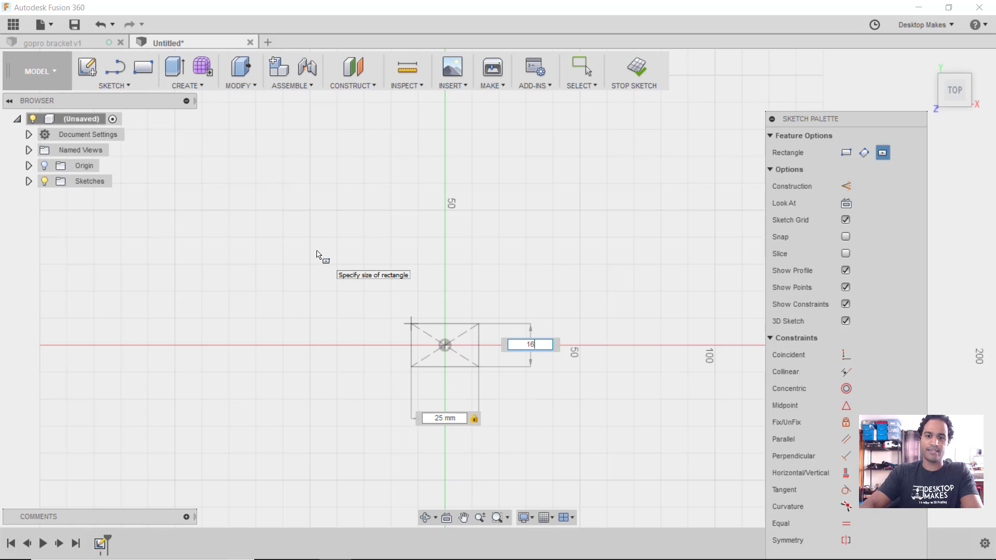
pyautogui.press('Return')
pyautogui.press('Escape')
pyautogui.scroll(4, 429, 366)
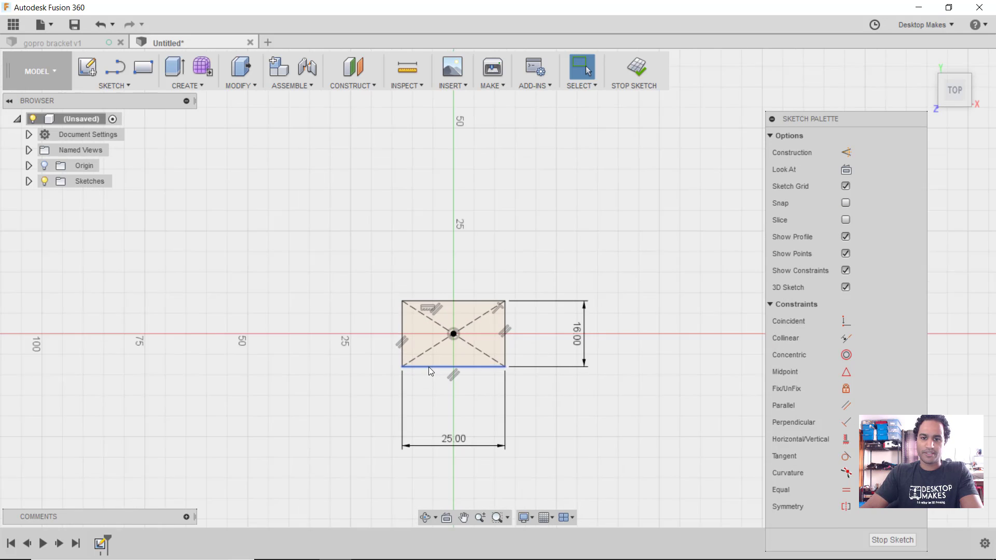
pyautogui.click(638, 69)
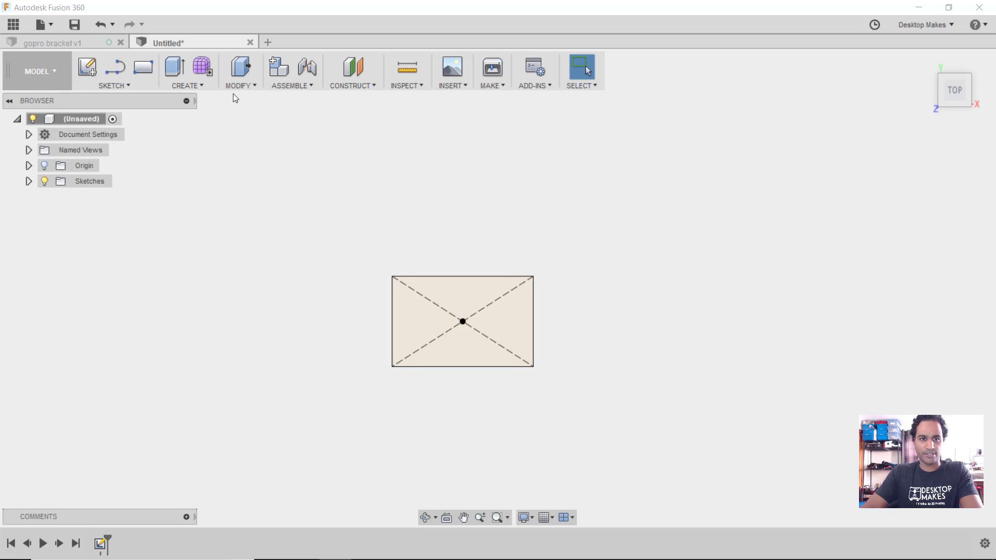
# Step: Extrude the rectangle profile 10 mm into a box
pyautogui.click(200, 83)
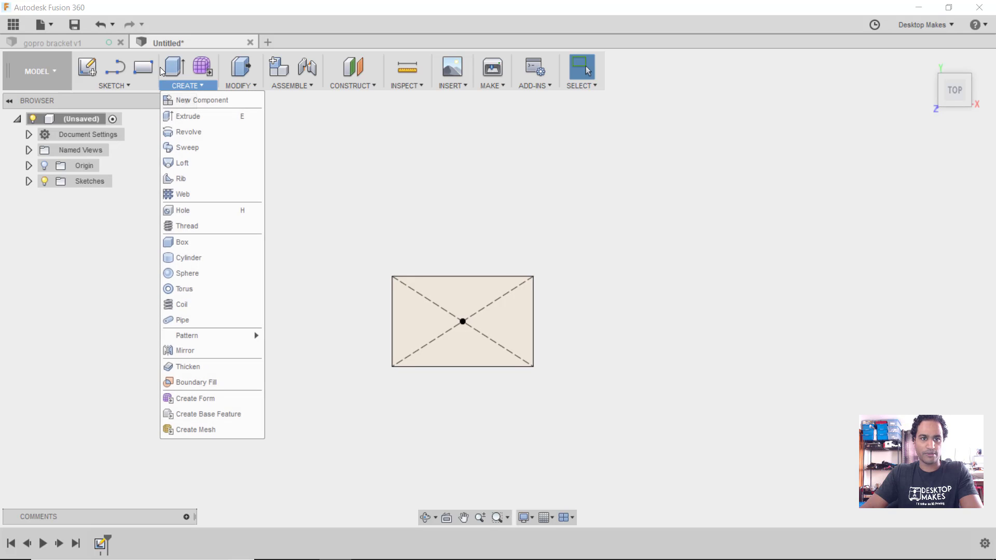
pyautogui.click(200, 116)
pyautogui.click(467, 319)
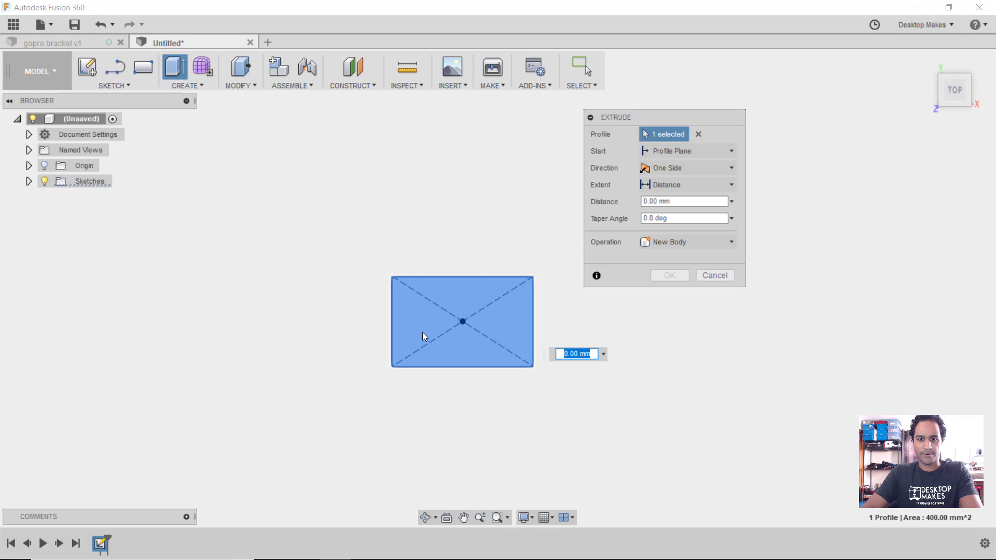
pyautogui.keyDown('shift'); pyautogui.moveTo(528, 414); pyautogui.dragTo(494, 319, button='middle'); pyautogui.keyUp('shift')
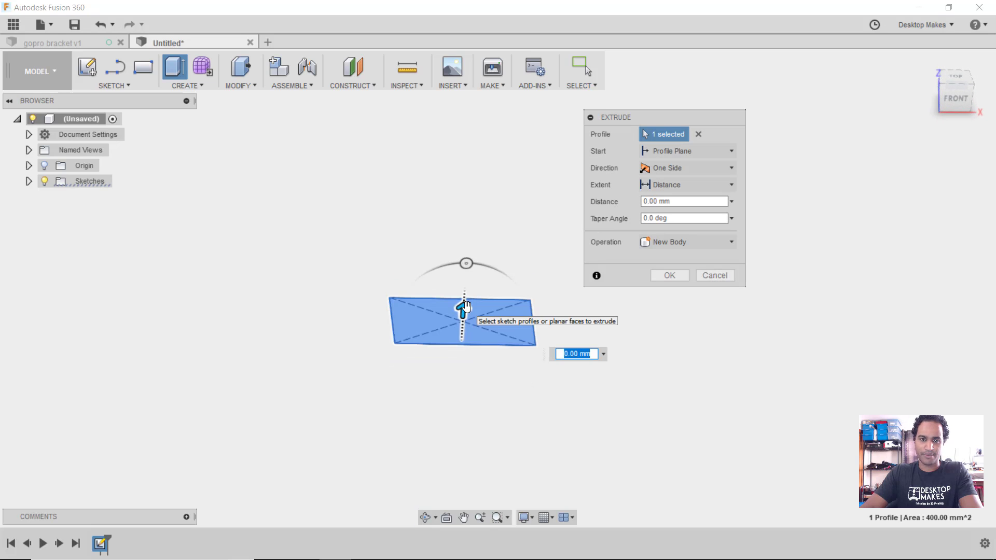
pyautogui.moveTo(465, 307); pyautogui.dragTo(520, 278)
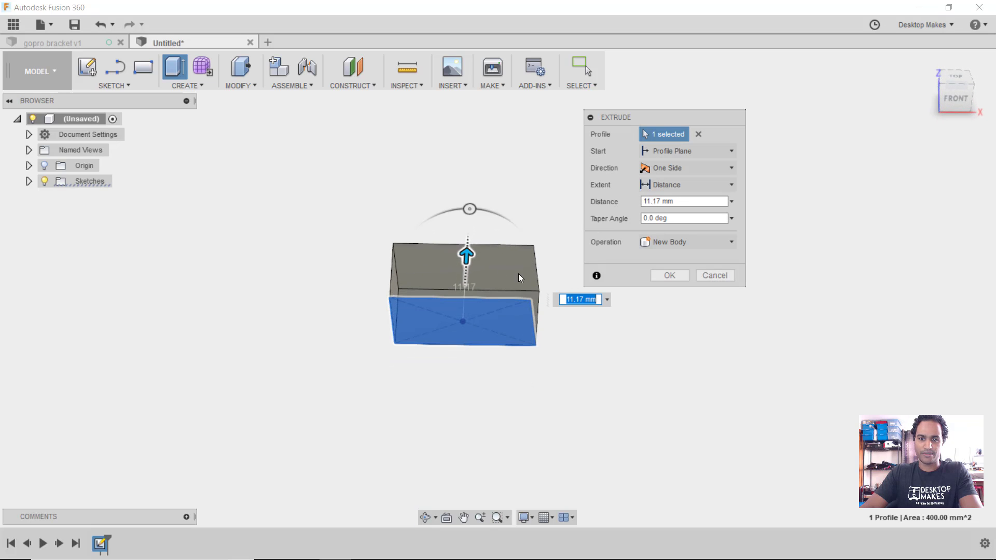
pyautogui.click(595, 302)
pyautogui.write('10')
pyautogui.press('Return')
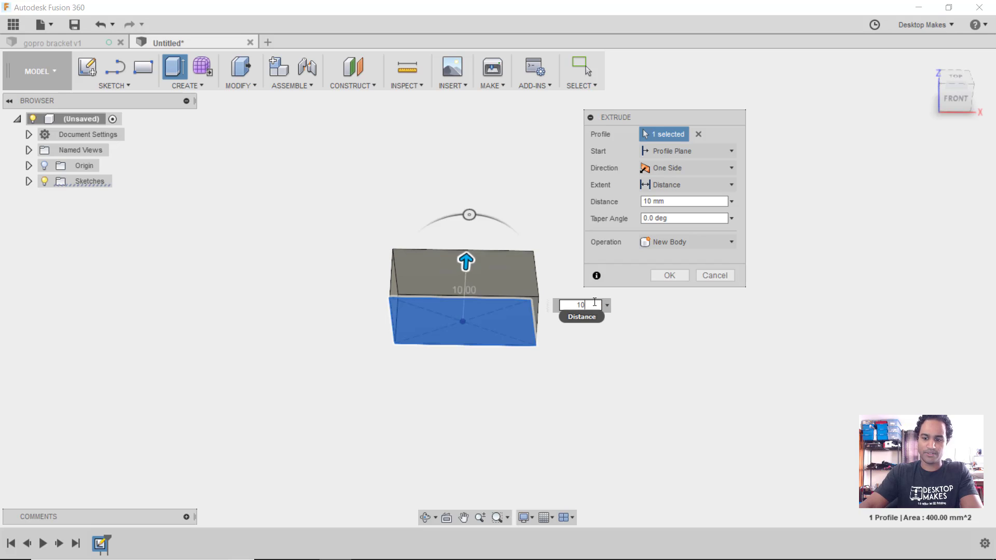
pyautogui.scroll(3, 504, 290)
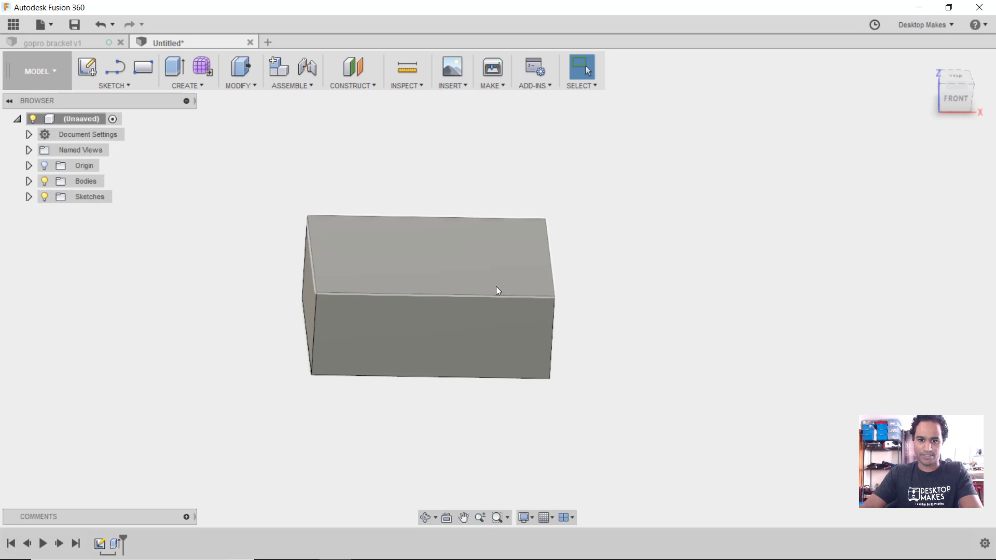
pyautogui.keyDown('shift'); pyautogui.moveTo(498, 400); pyautogui.dragTo(450, 323, button='middle'); pyautogui.keyUp('shift')
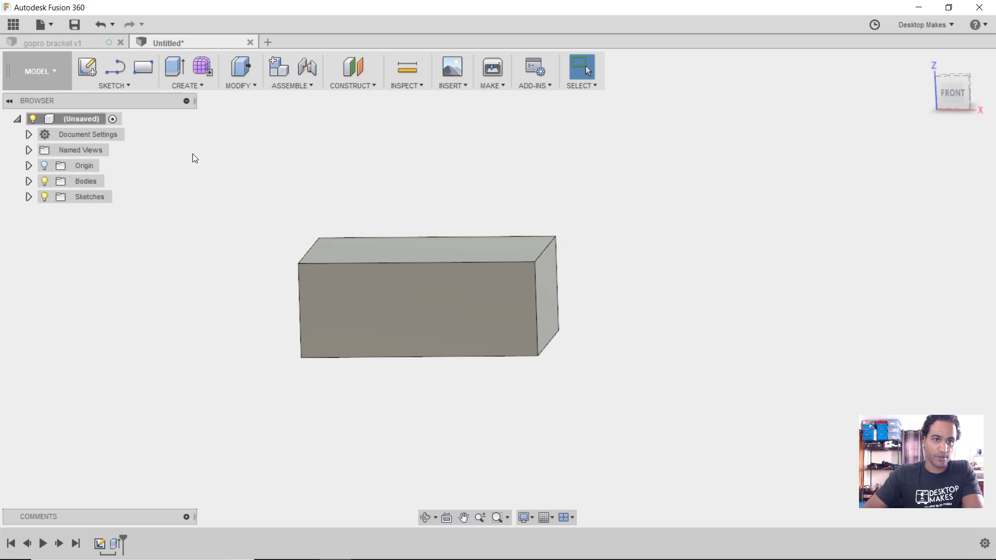
# Step: Shell the box with 2 mm walls, leaving the front face open
pyautogui.click(242, 89)
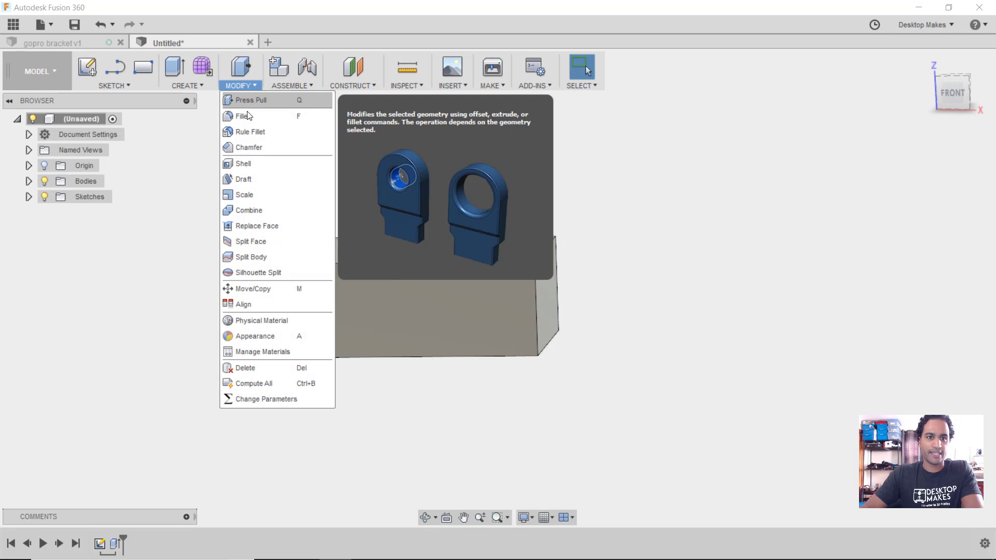
pyautogui.click(243, 163)
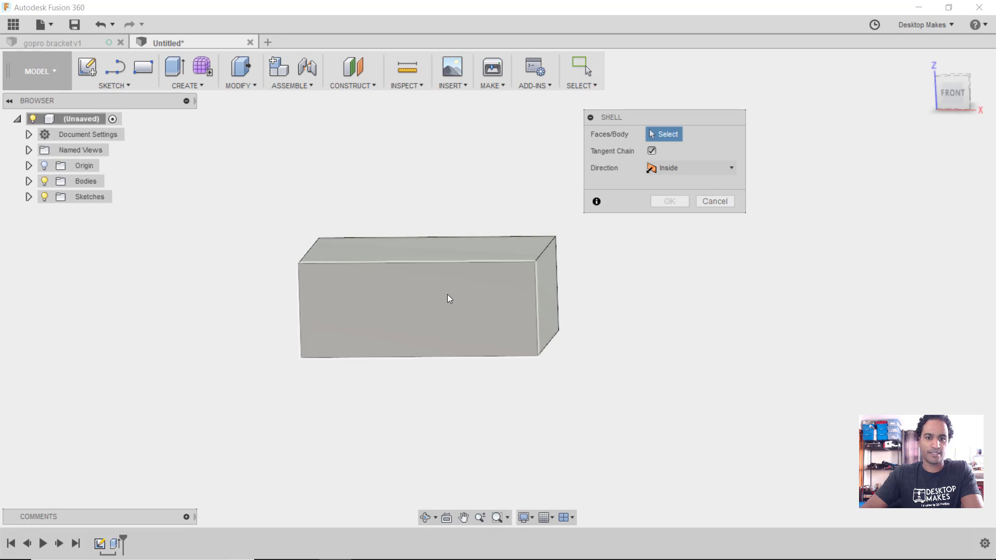
pyautogui.click(443, 300)
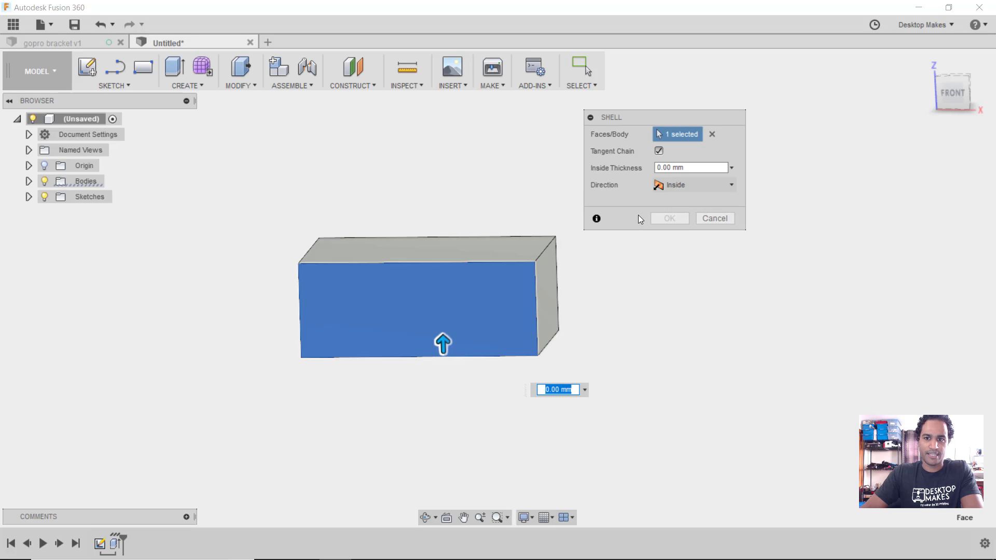
pyautogui.moveTo(690, 168); pyautogui.dragTo(636, 169)
pyautogui.write('2')
pyautogui.click(670, 218)
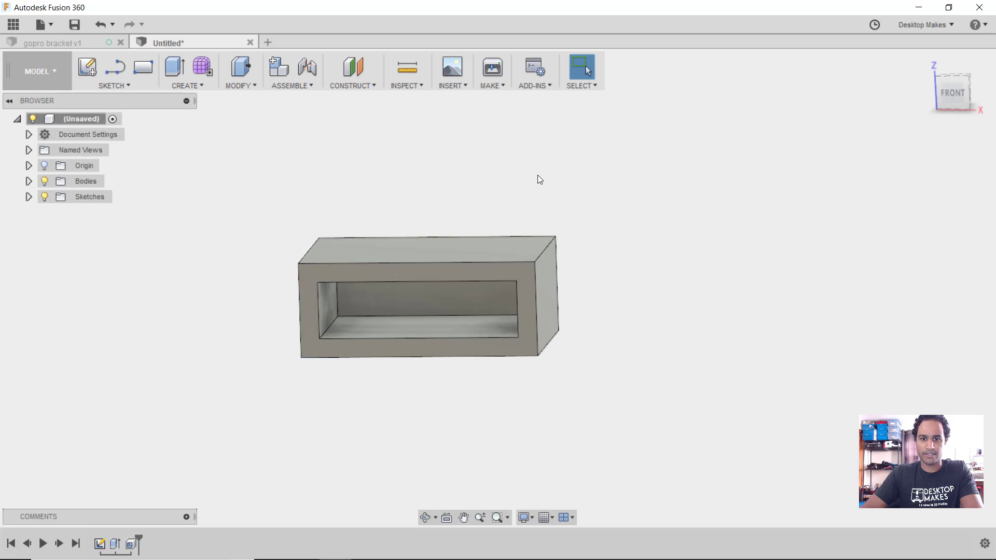
pyautogui.keyDown('shift'); pyautogui.moveTo(144, 185); pyautogui.dragTo(149, 220, button='middle'); pyautogui.keyUp('shift')
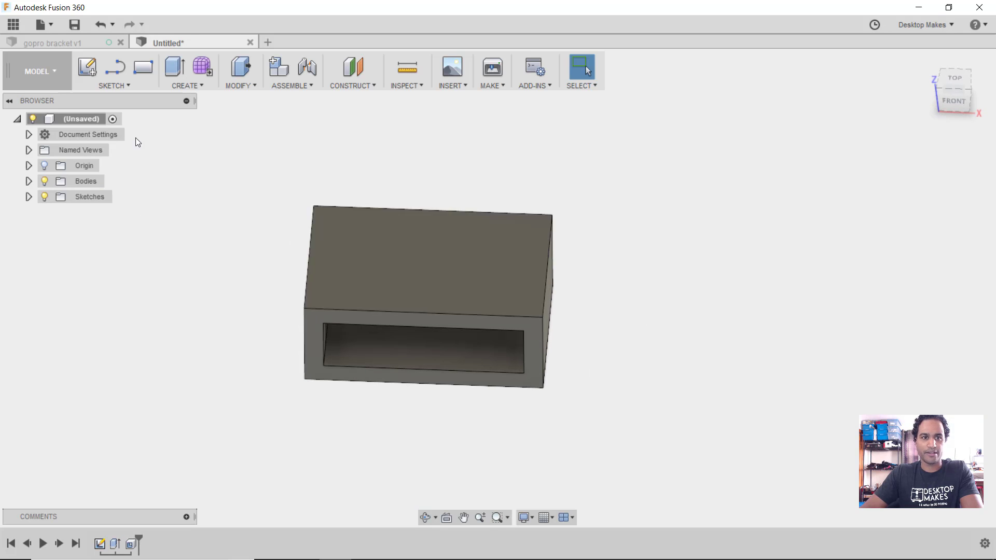
pyautogui.click(78, 43)
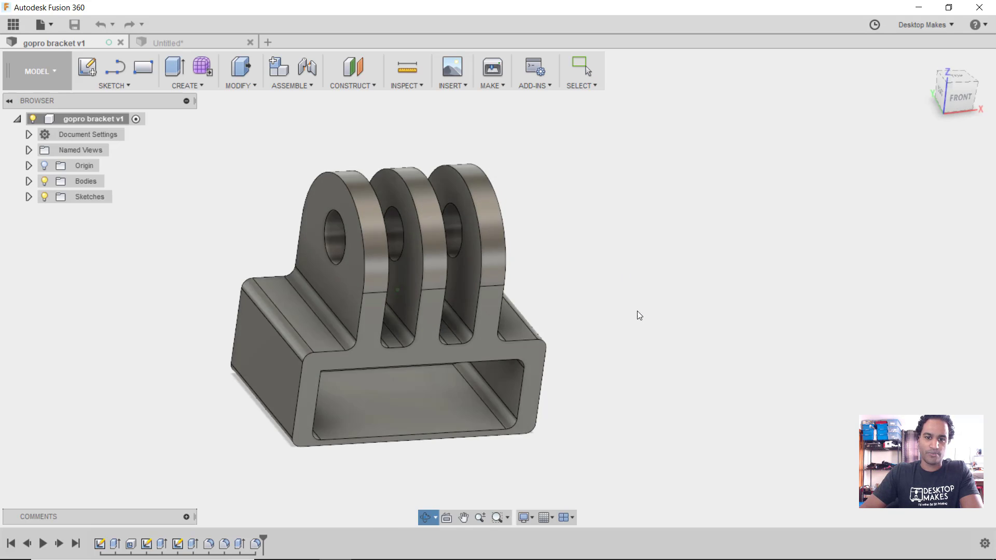
pyautogui.scroll(2, 497, 293)
pyautogui.scroll(2, 495, 289)
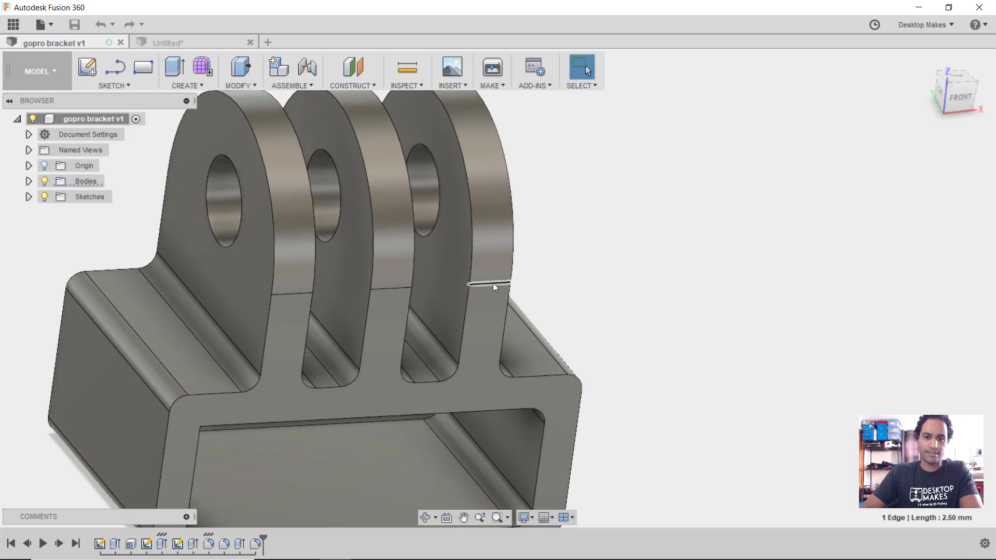
pyautogui.click(717, 388)
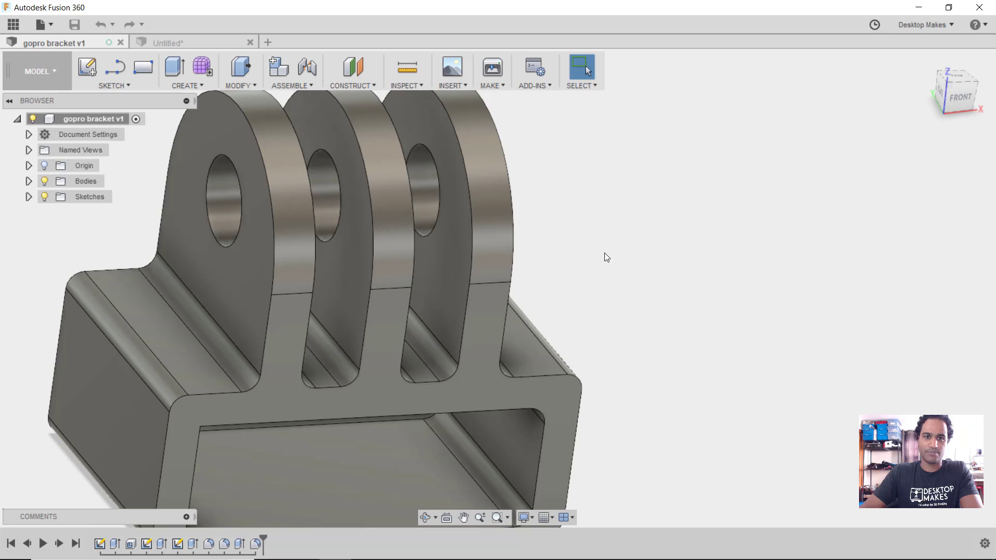
pyautogui.click(407, 66)
pyautogui.click(368, 210)
pyautogui.keyDown('shift'); pyautogui.moveTo(369, 210); pyautogui.dragTo(337, 259, button='middle'); pyautogui.keyUp('shift')
pyautogui.click(326, 280)
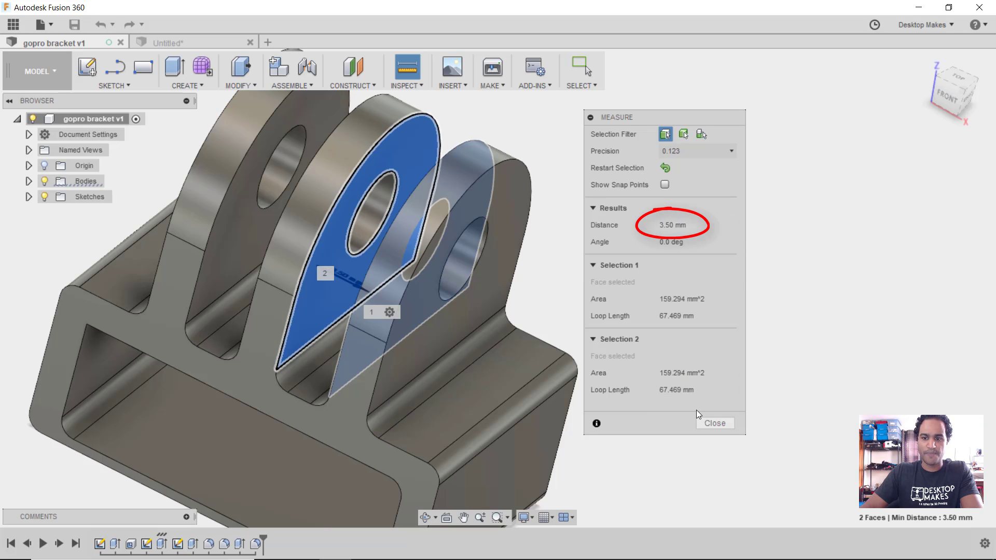
pyautogui.click(727, 423)
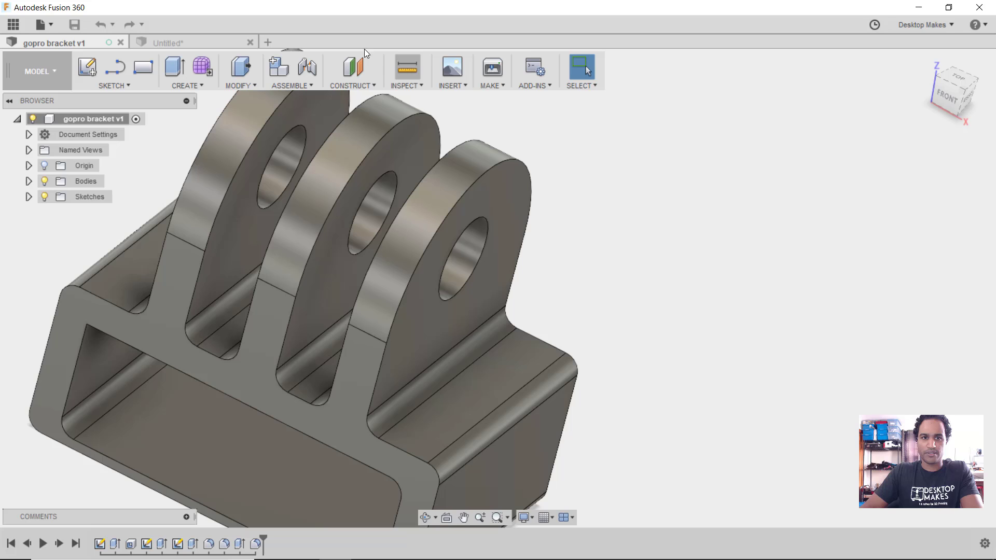
# Step: Back in the Untitled design, start a new sketch on the box's top face
pyautogui.click(198, 44)
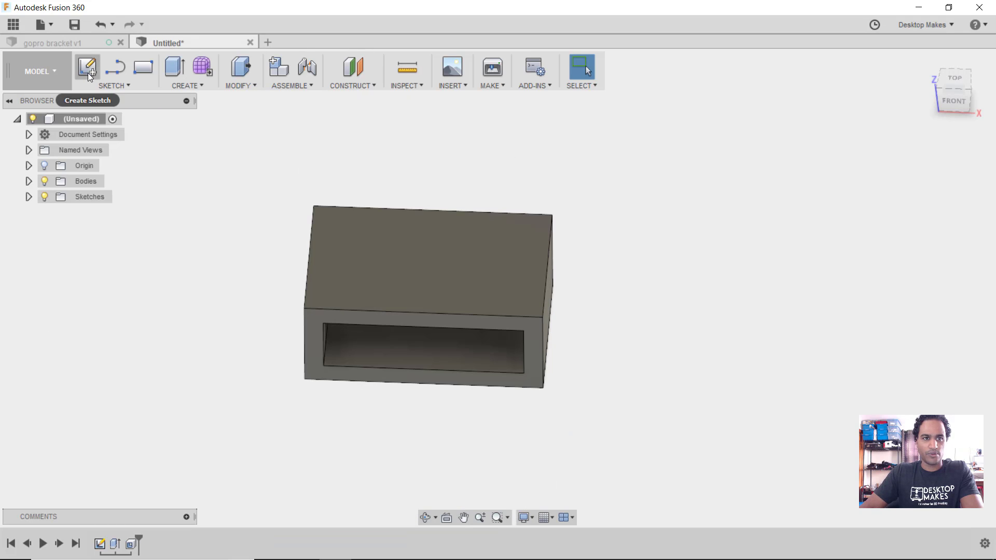
pyautogui.moveTo(83, 68)
pyautogui.click(112, 99)
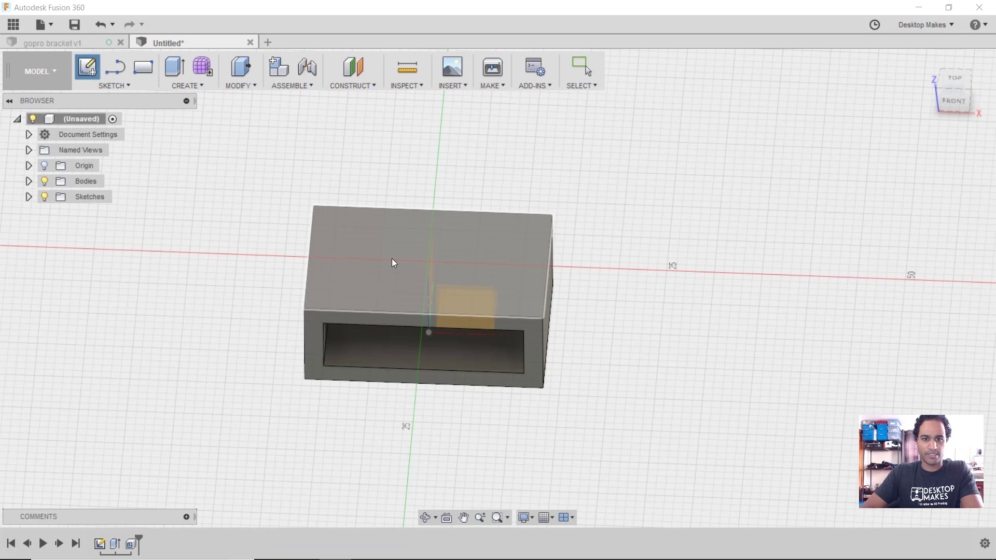
pyautogui.click(388, 258)
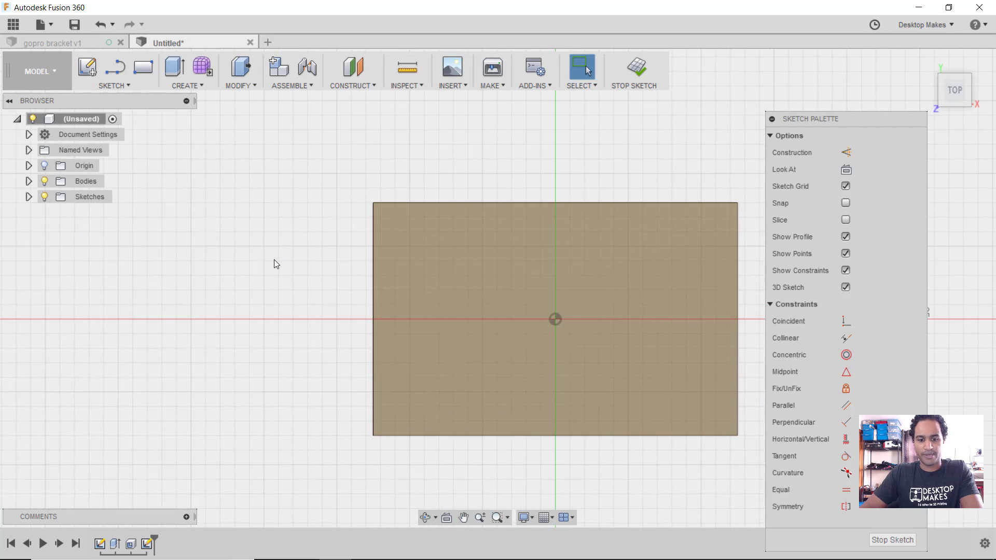
# Step: Draw a tall narrow 2-point rectangle and dimension its width to 2.5 mm
pyautogui.click(134, 85)
pyautogui.moveTo(159, 133)
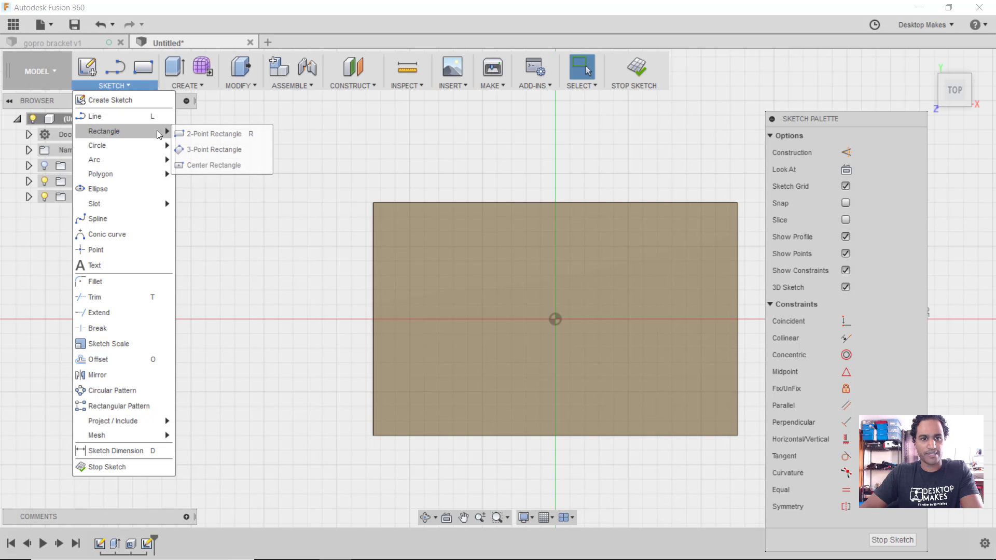
pyautogui.click(201, 136)
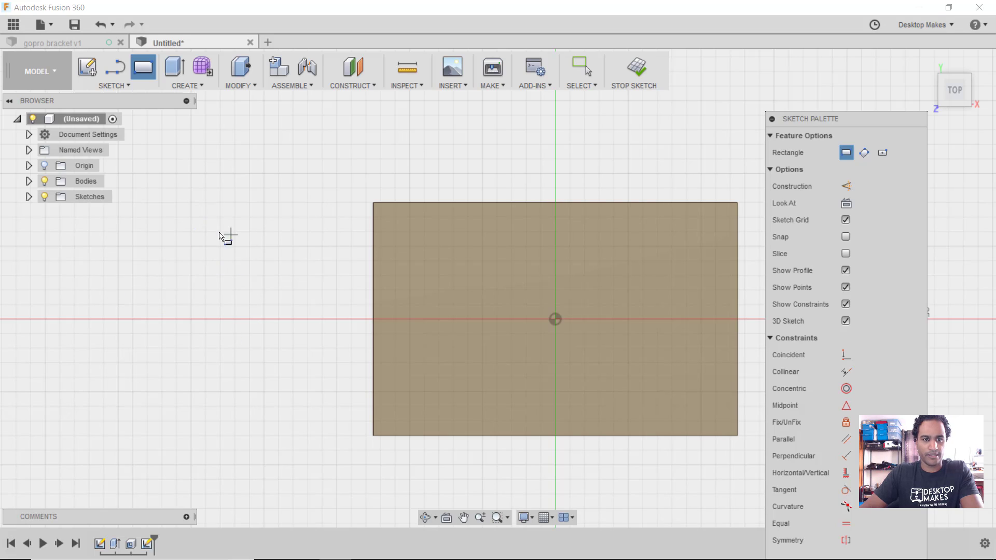
pyautogui.click(199, 208)
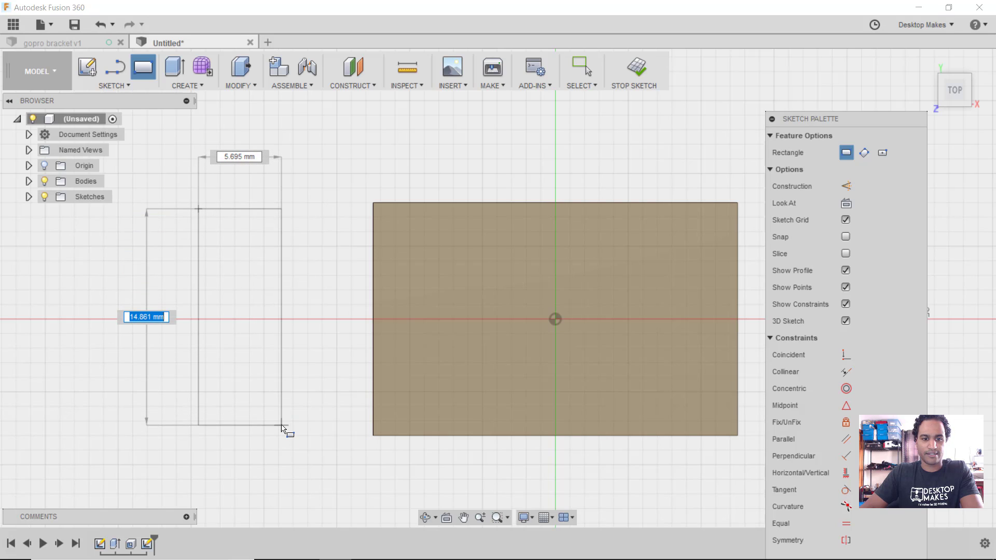
pyautogui.click(281, 425)
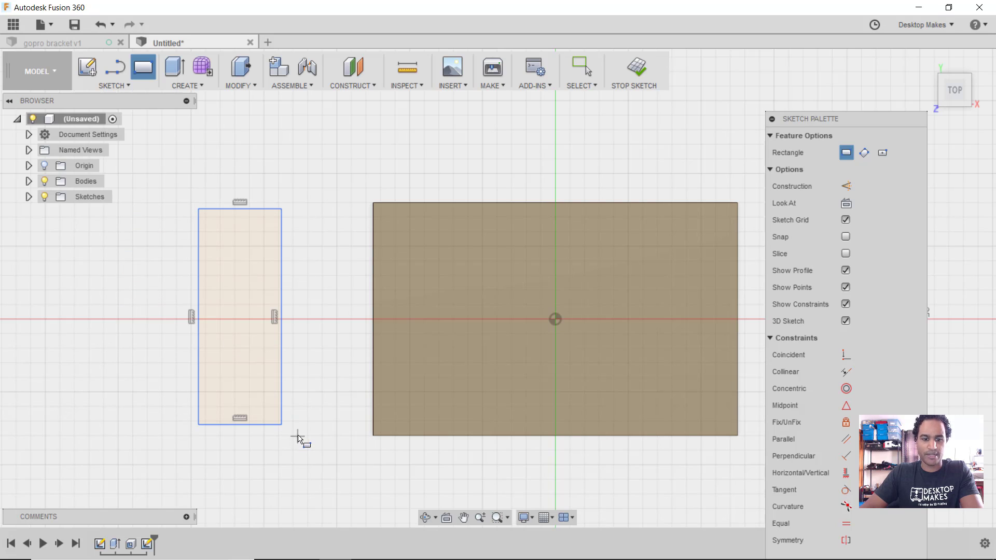
pyautogui.press('Escape')
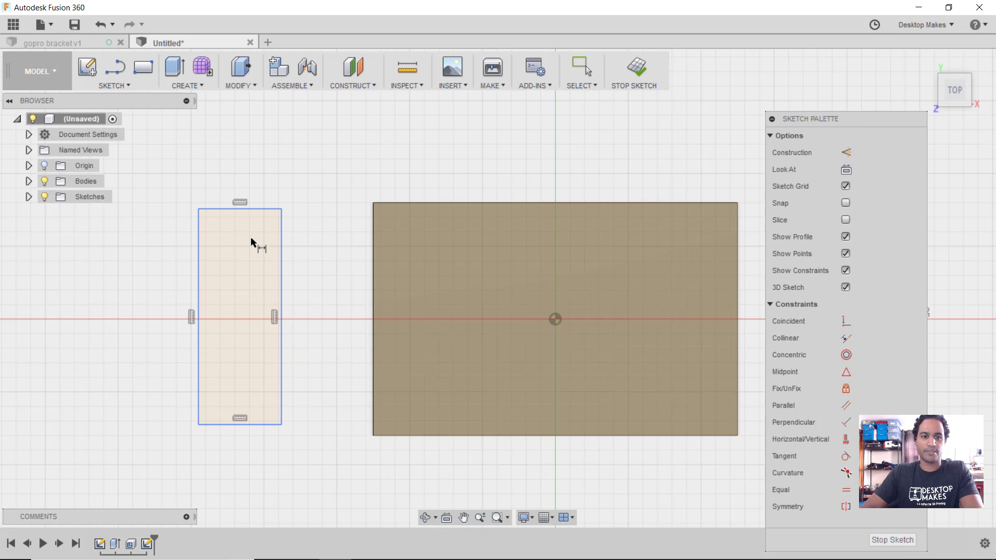
pyautogui.click(252, 210)
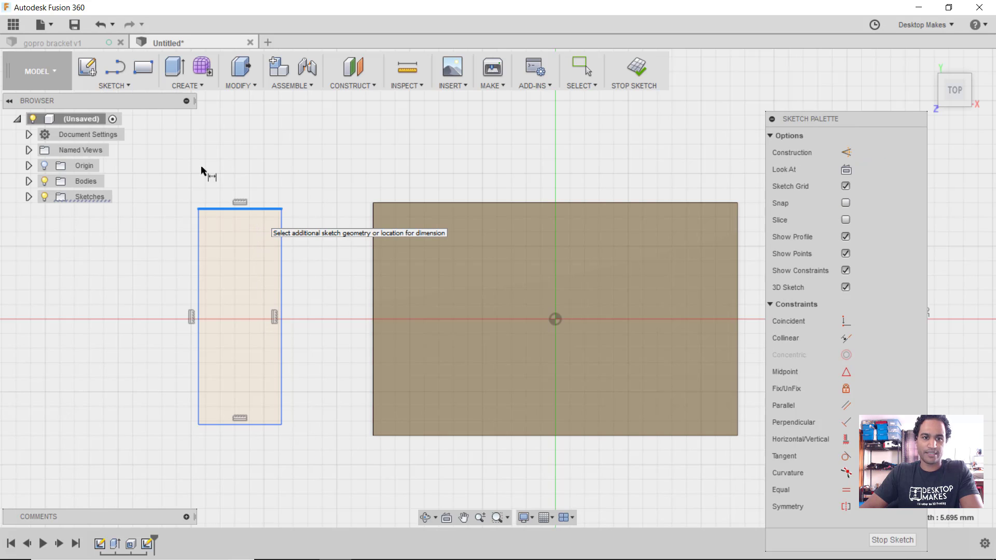
pyautogui.click(251, 167)
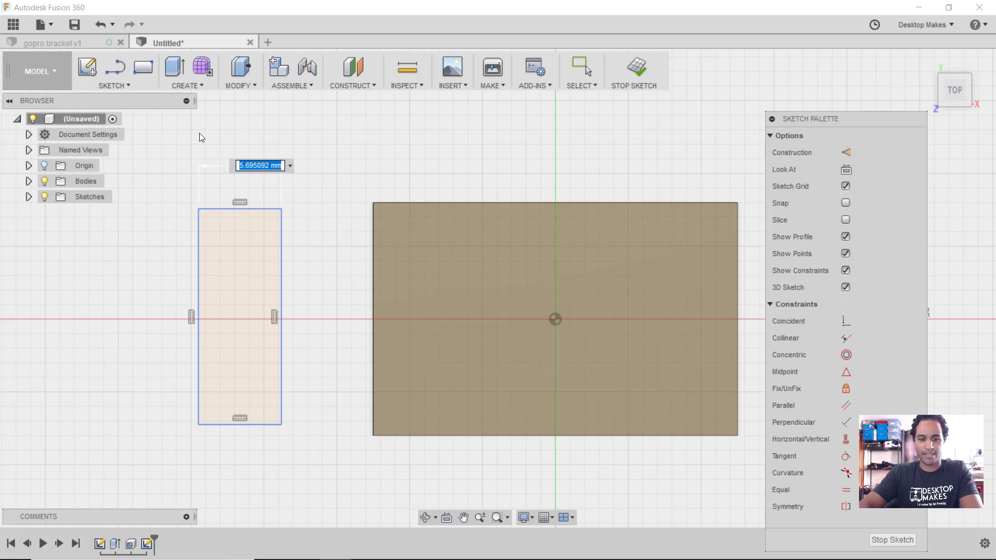
pyautogui.write('2.5')
pyautogui.press('Return')
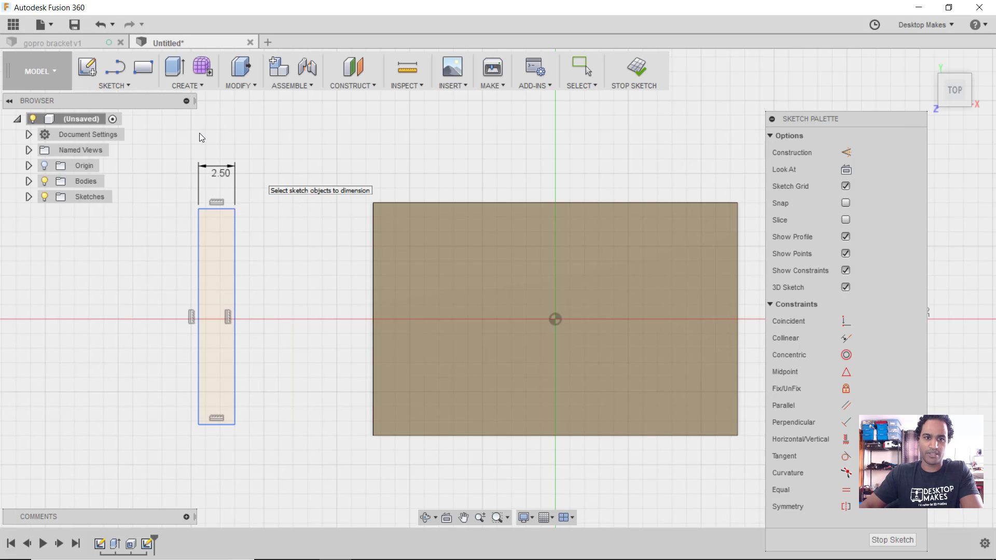
# Step: Make the strip's top and bottom edges collinear with the large rectangle and midpoint-centre it
pyautogui.click(846, 339)
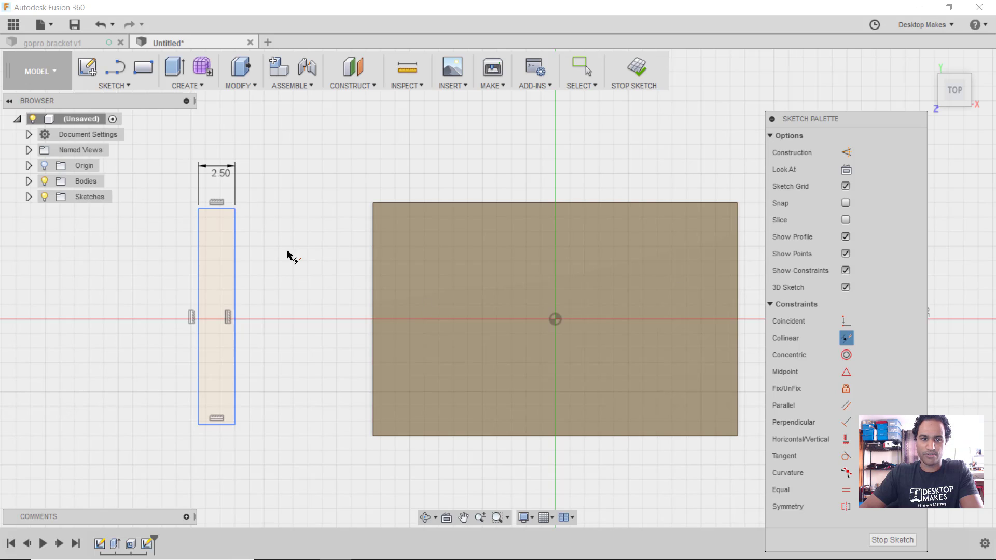
pyautogui.click(217, 210)
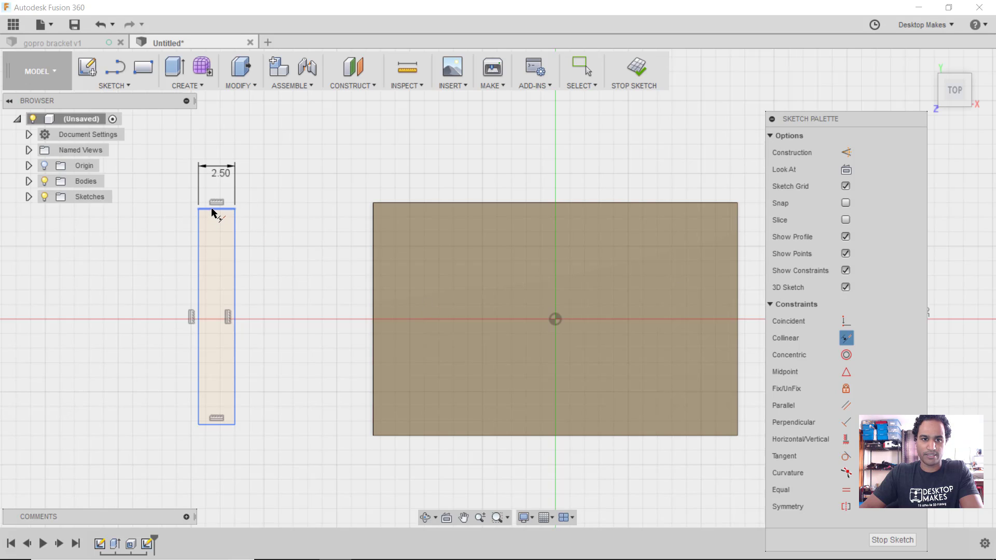
pyautogui.click(430, 204)
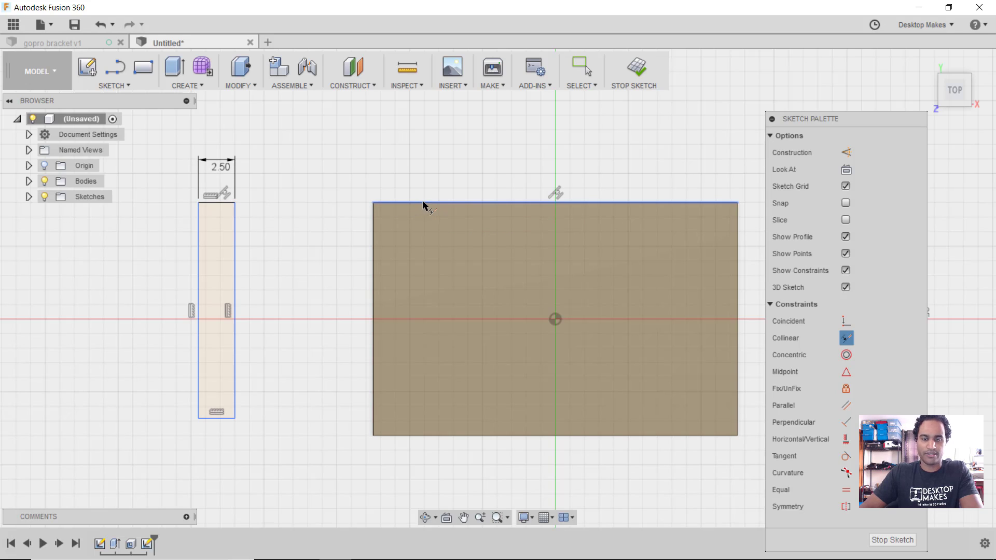
pyautogui.click(216, 418)
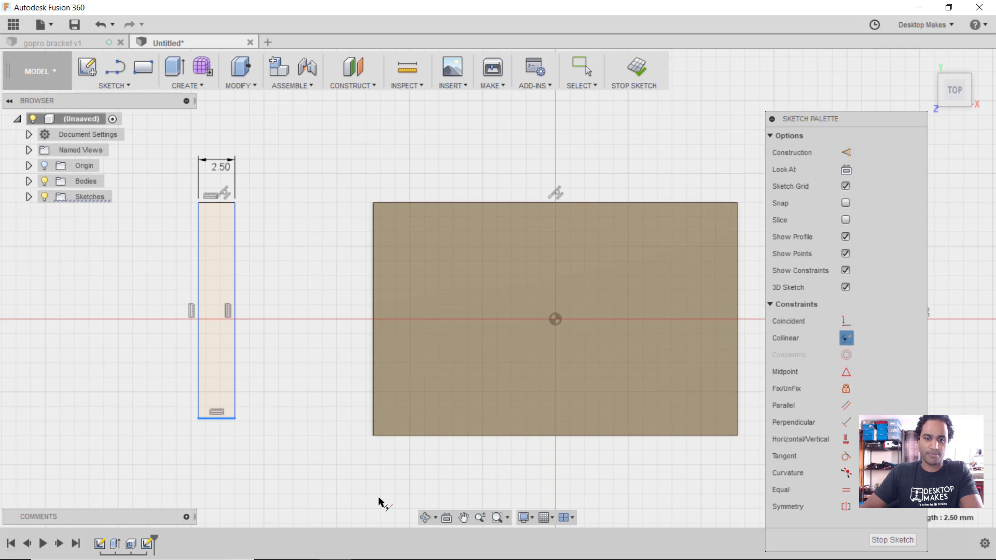
pyautogui.click(421, 435)
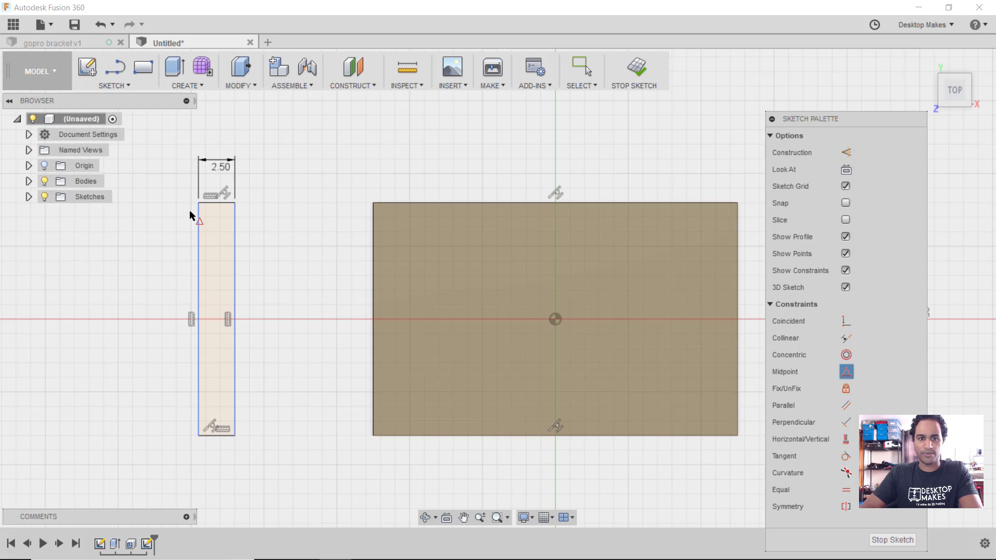
pyautogui.click(214, 203)
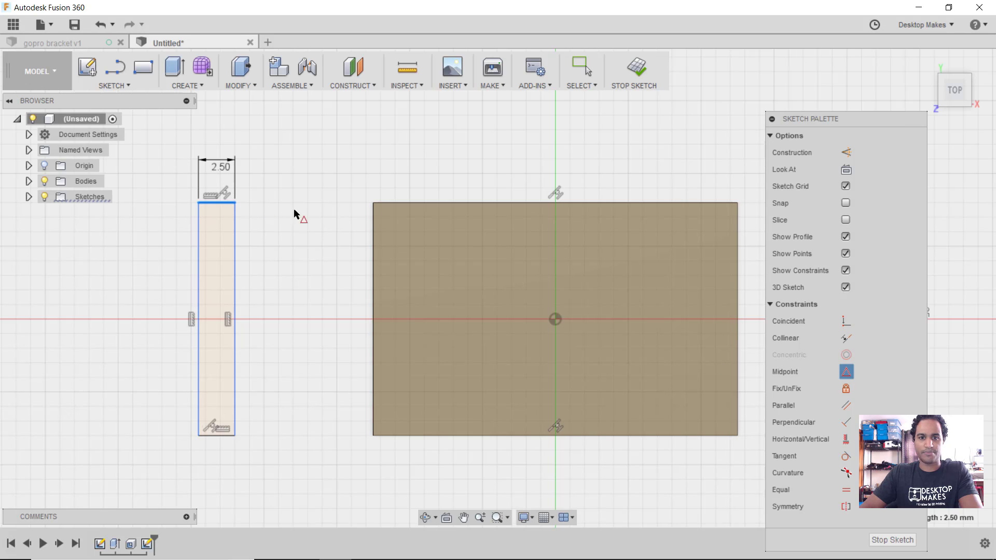
pyautogui.click(510, 204)
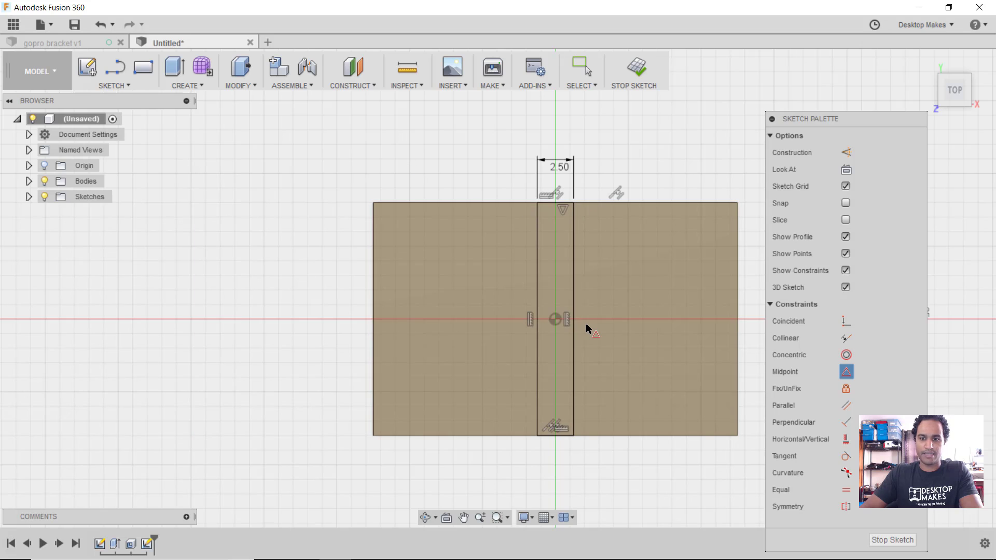
pyautogui.moveTo(583, 336); pyautogui.dragTo(493, 314, button='middle')
pyautogui.scroll(1, 474, 296)
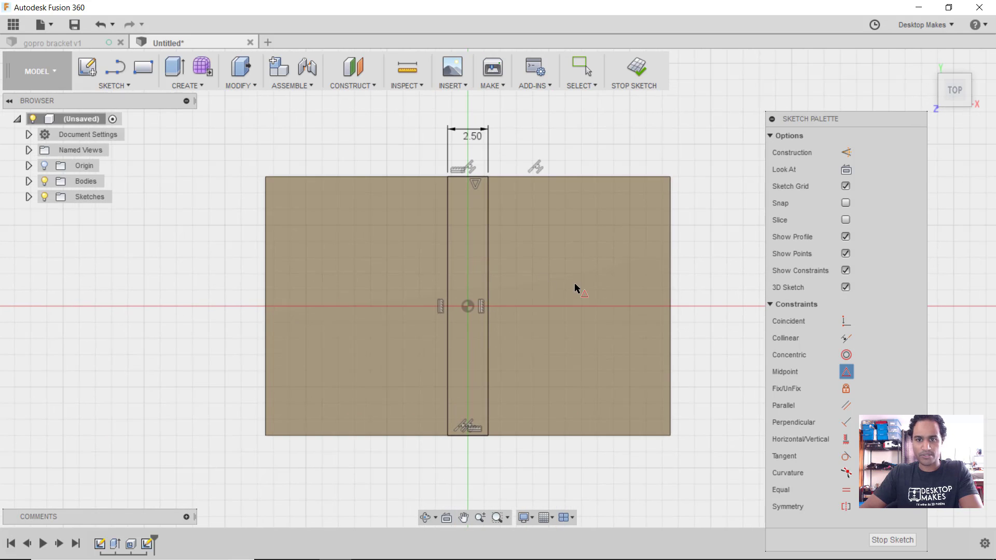
pyautogui.scroll(1, 574, 288)
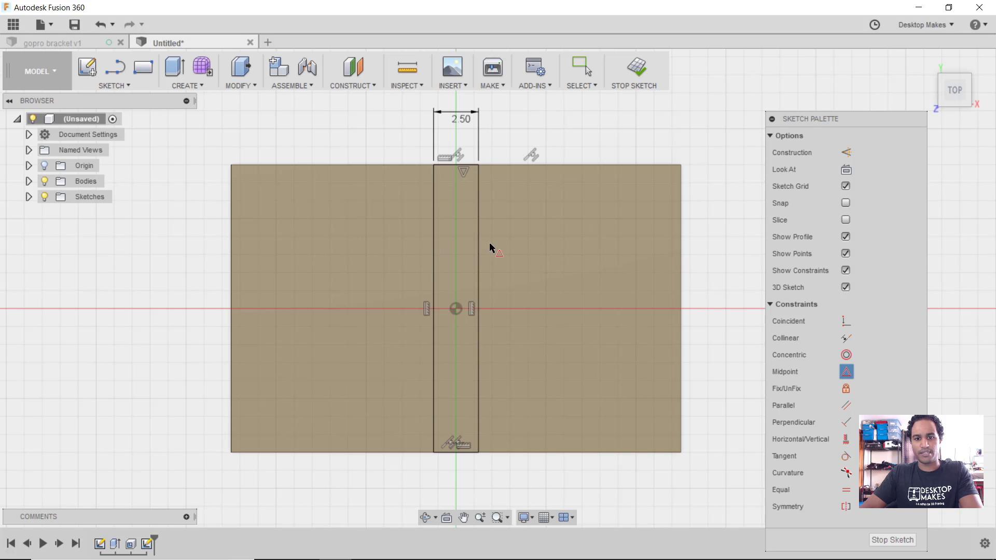
# Step: Start a rectangular pattern of the strip with Spacing distance type and Symmetric direction
pyautogui.click(123, 86)
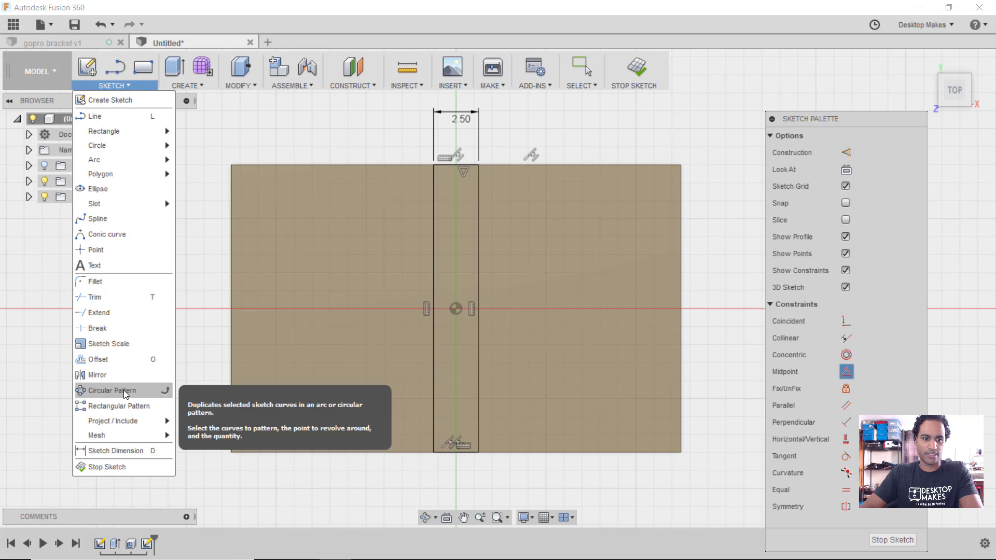
pyautogui.click(153, 407)
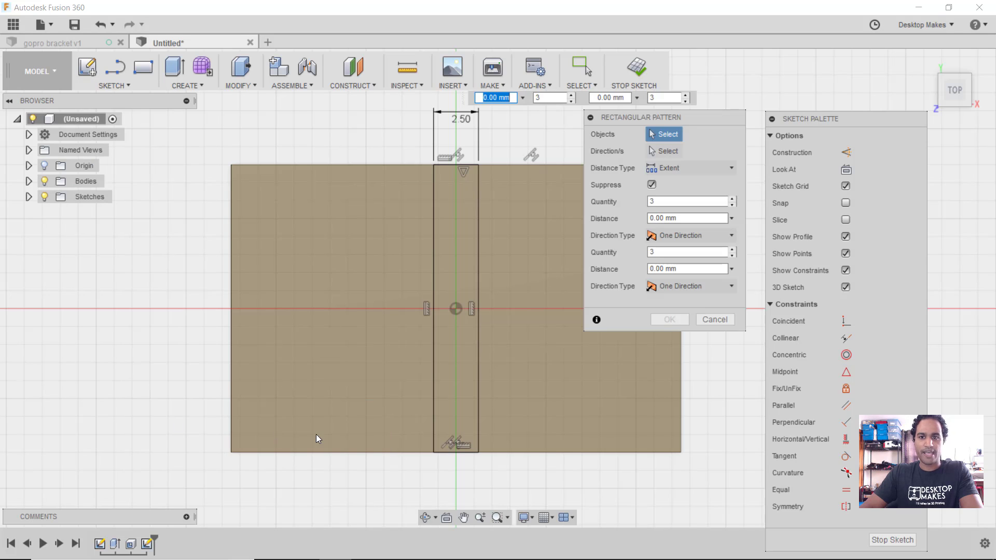
pyautogui.doubleClick(477, 221)
pyautogui.scroll(2, 472, 269)
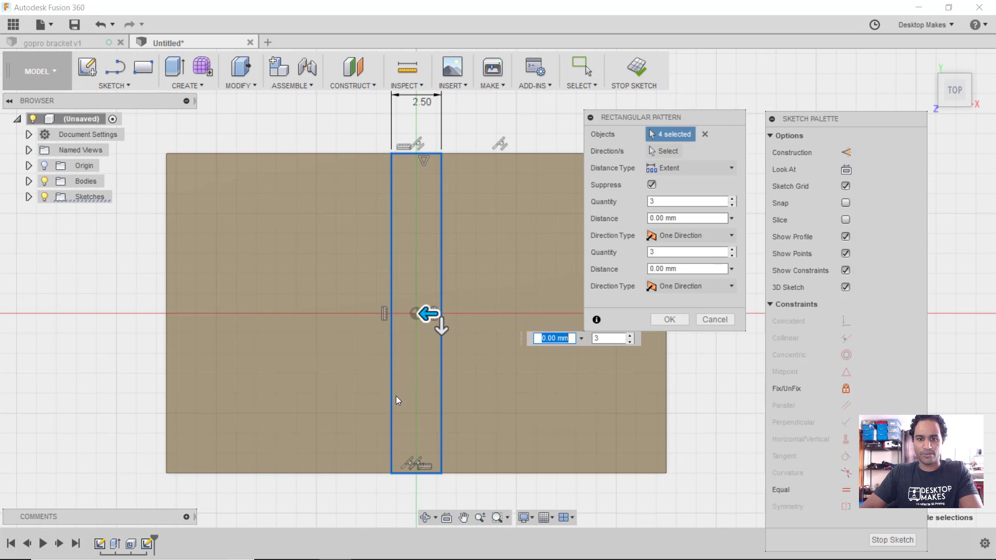
pyautogui.click(681, 167)
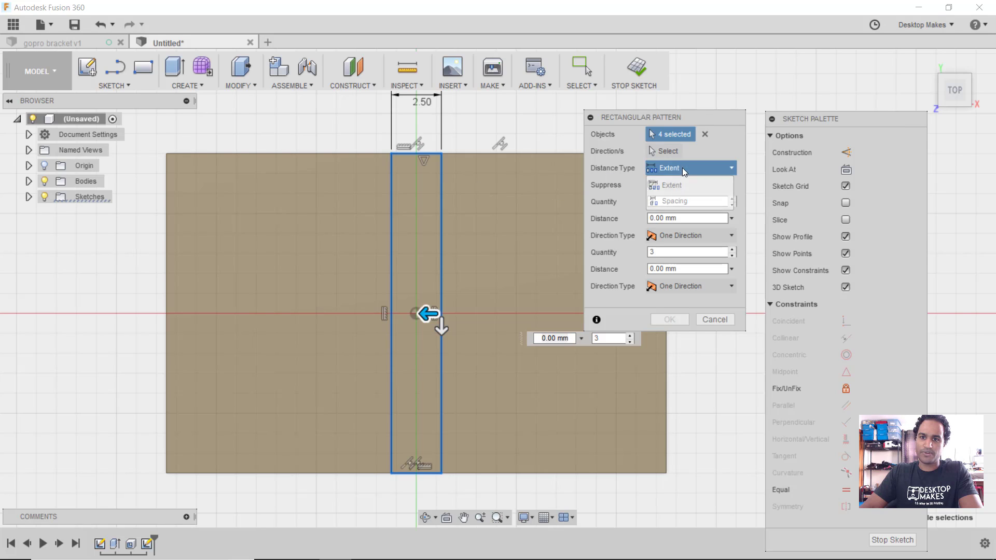
pyautogui.click(683, 202)
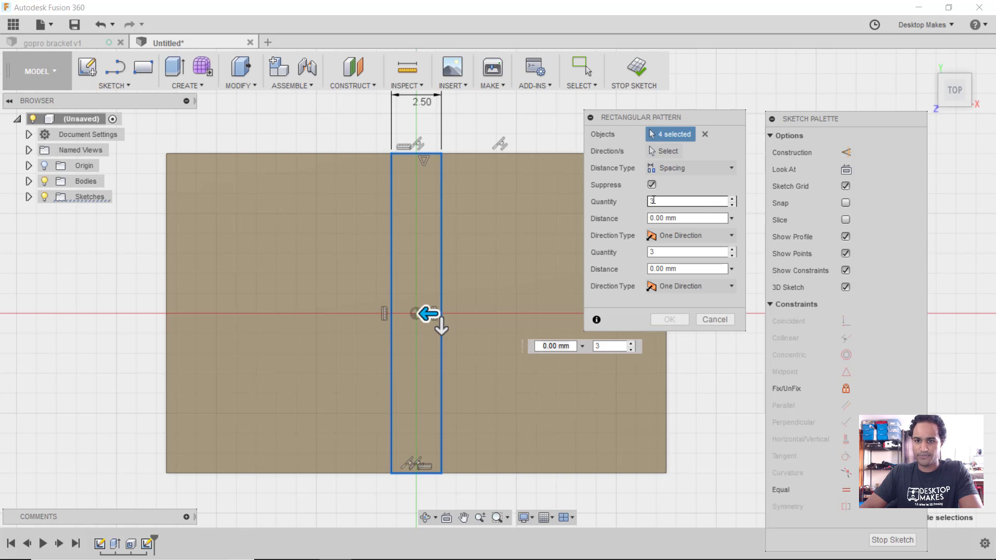
pyautogui.click(665, 237)
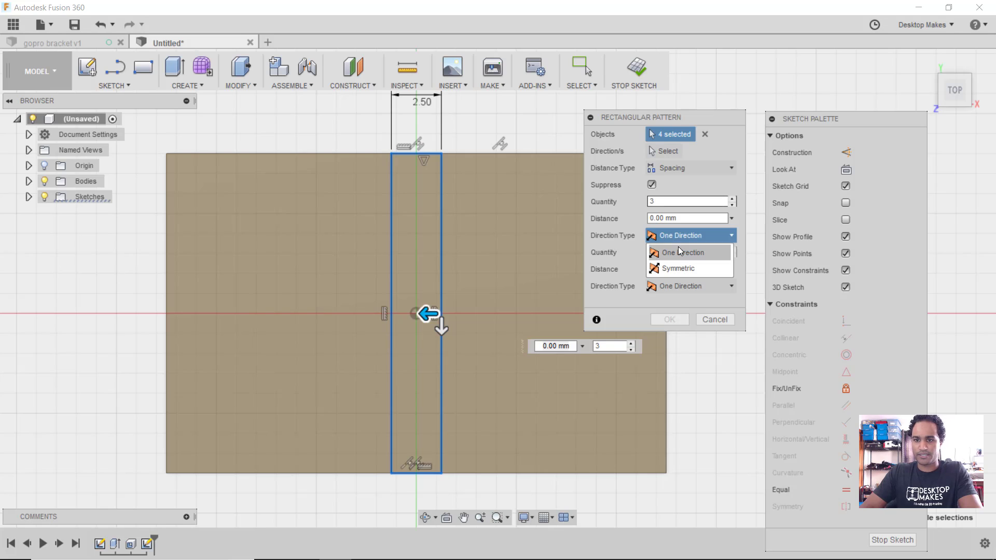
pyautogui.click(711, 270)
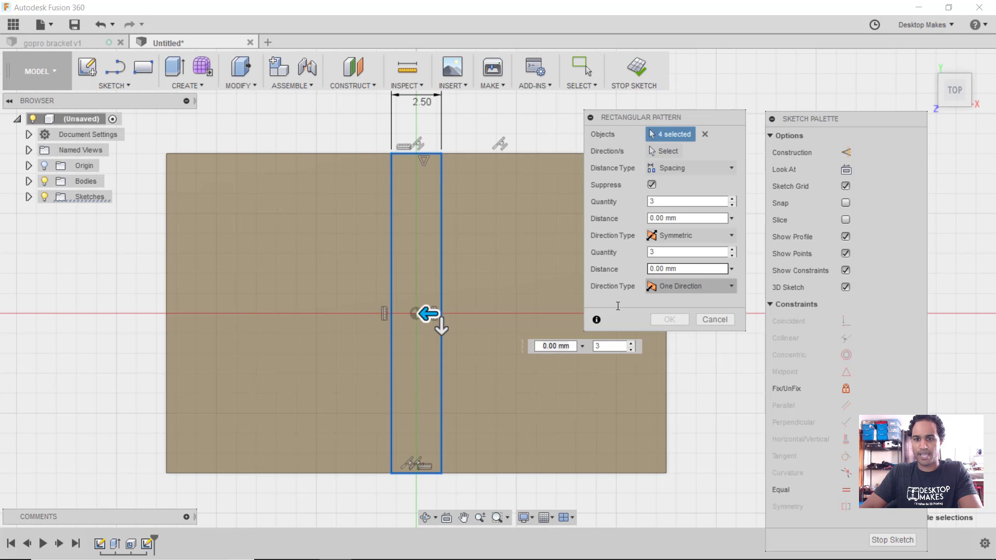
# Step: Set the pattern to 3 copies at a distance of 2.5+3.5 mm and confirm
pyautogui.moveTo(426, 313); pyautogui.dragTo(362, 314)
pyautogui.press('Tab')
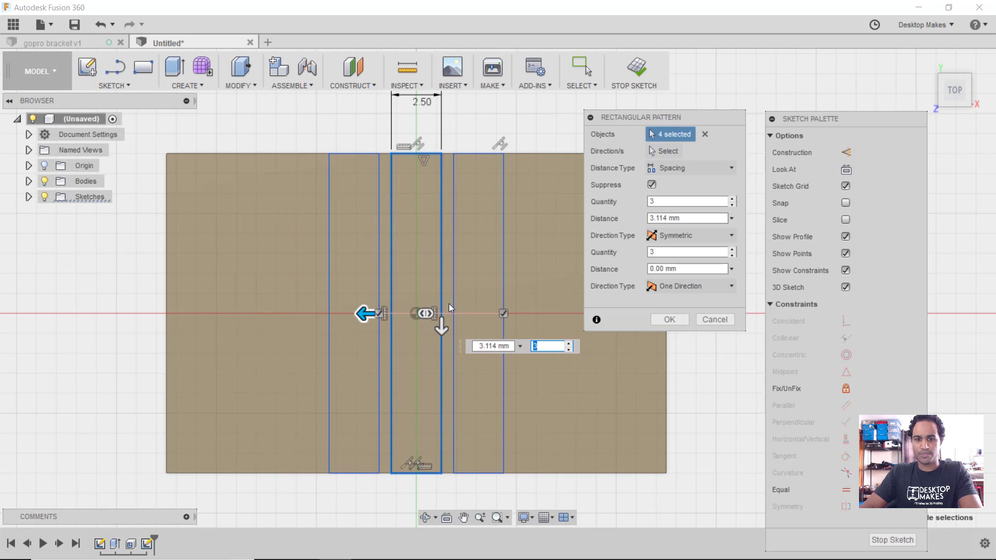
pyautogui.press('Tab')
pyautogui.moveTo(367, 315)
pyautogui.mouseDown()
pyautogui.moveTo(432, 315)
pyautogui.moveTo(379, 329)
pyautogui.mouseUp()
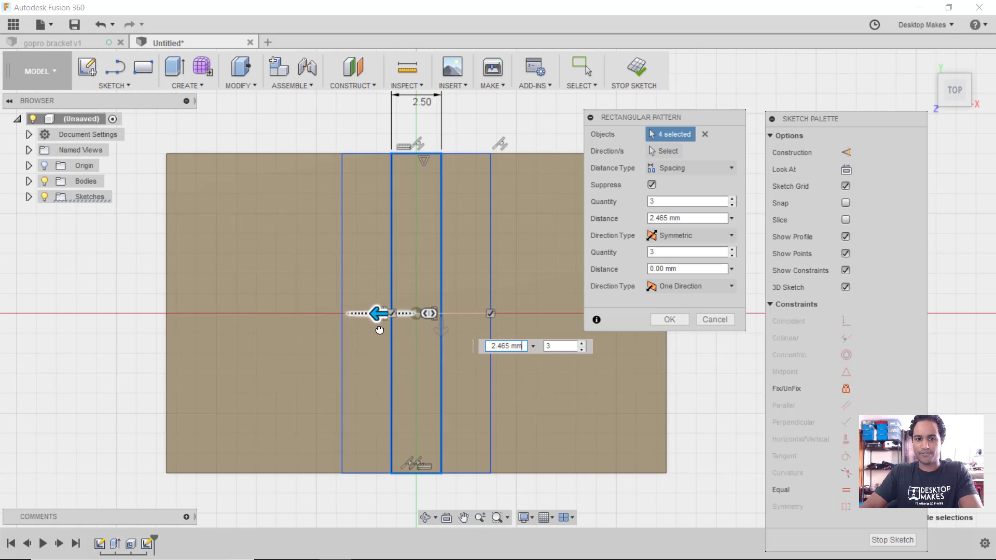
pyautogui.click(675, 218)
pyautogui.write('2.5')
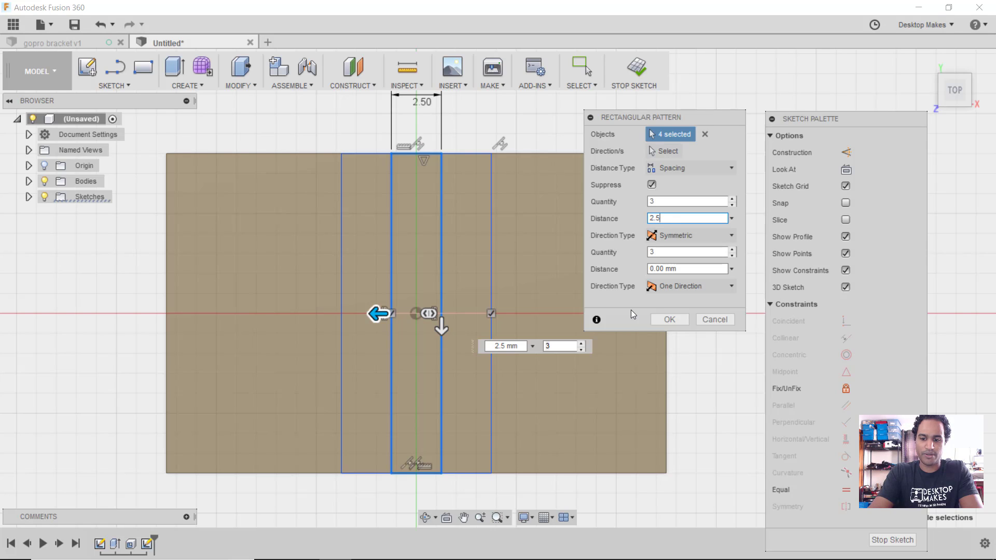
pyautogui.write('+')
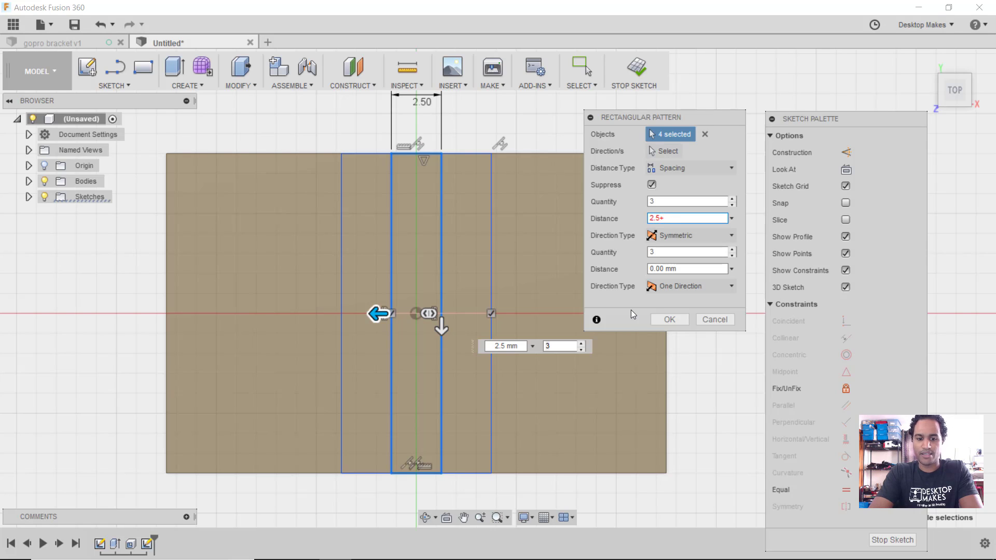
pyautogui.write('3.5')
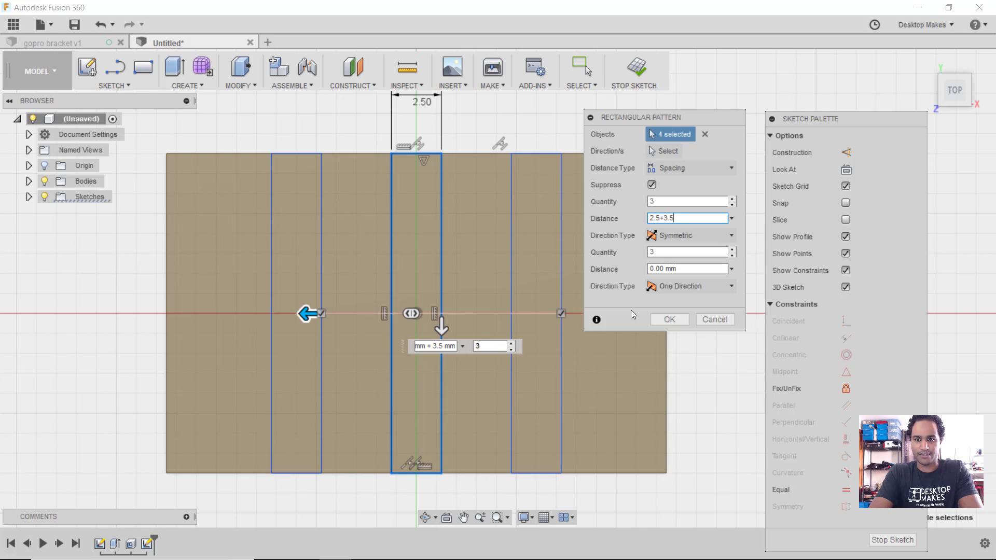
pyautogui.click(676, 322)
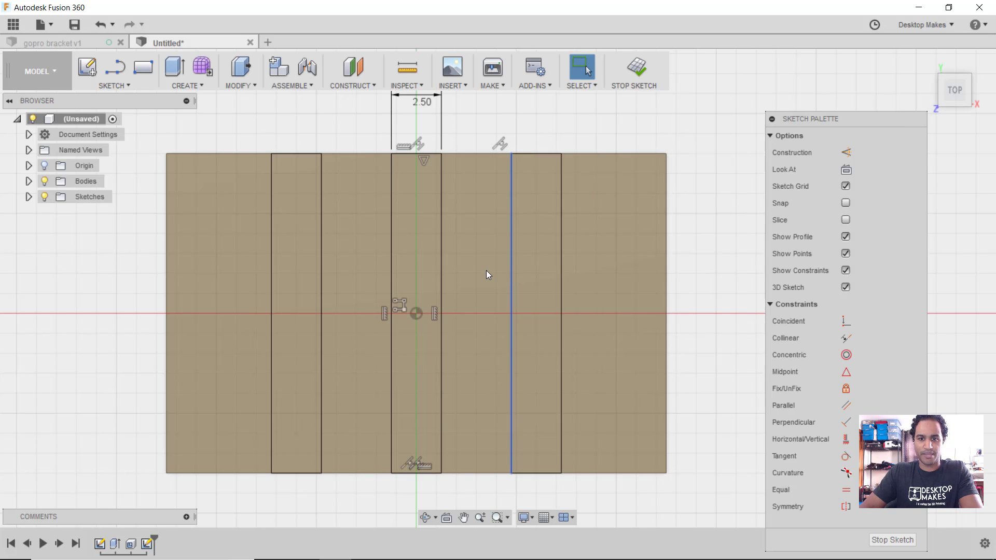
# Step: Finish the sketch and select the three strips for an extrusion
pyautogui.click(391, 260)
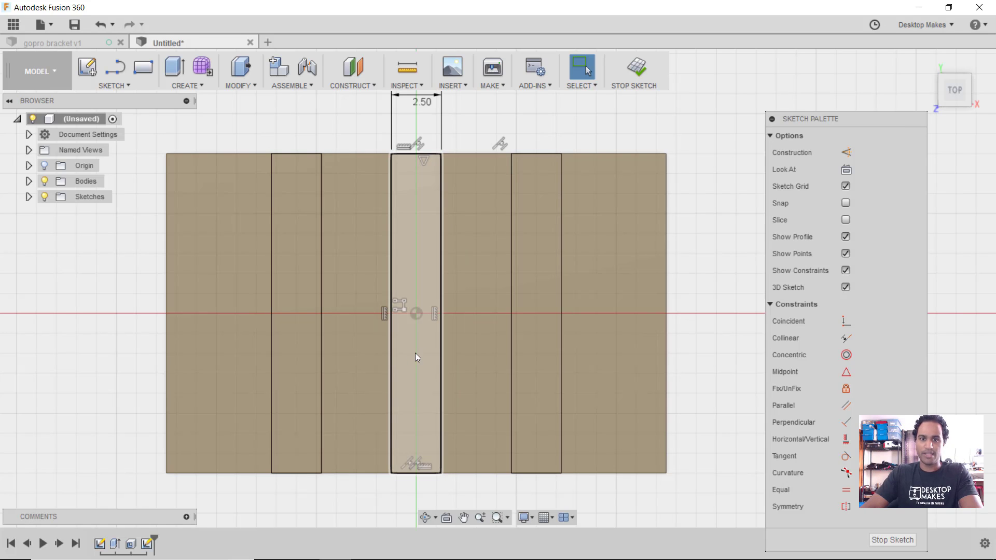
pyautogui.click(633, 77)
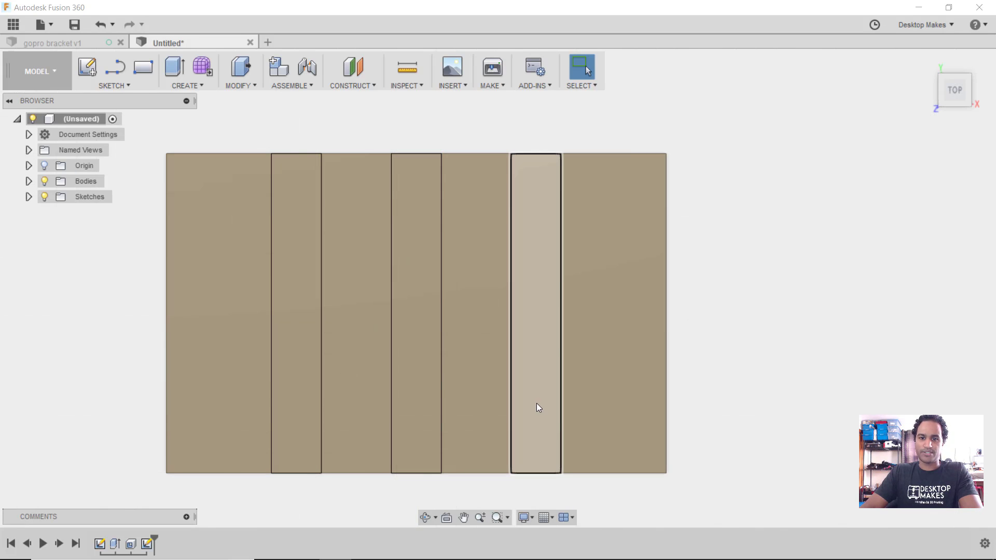
pyautogui.keyDown('shift'); pyautogui.moveTo(536, 404); pyautogui.dragTo(528, 319, button='middle'); pyautogui.keyUp('shift')
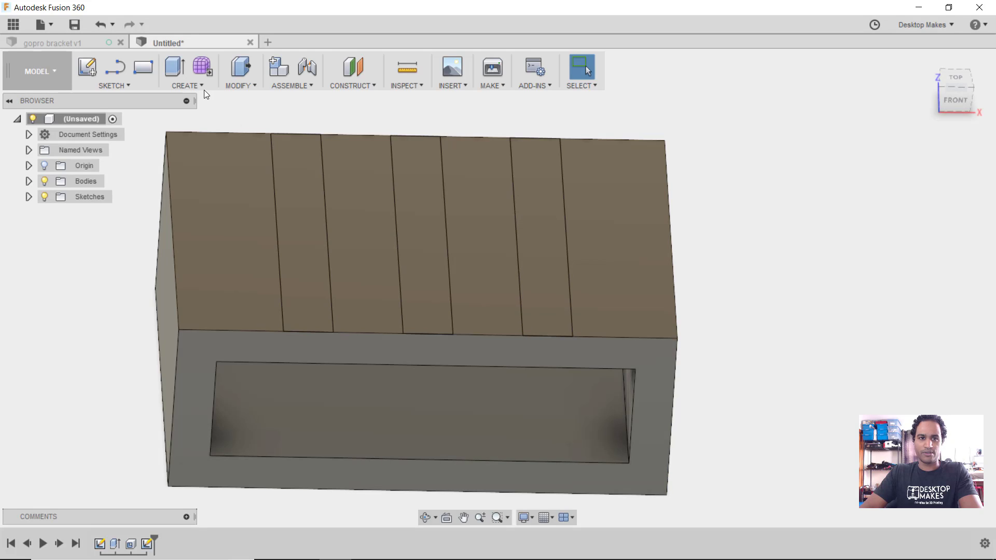
pyautogui.click(199, 86)
pyautogui.click(192, 117)
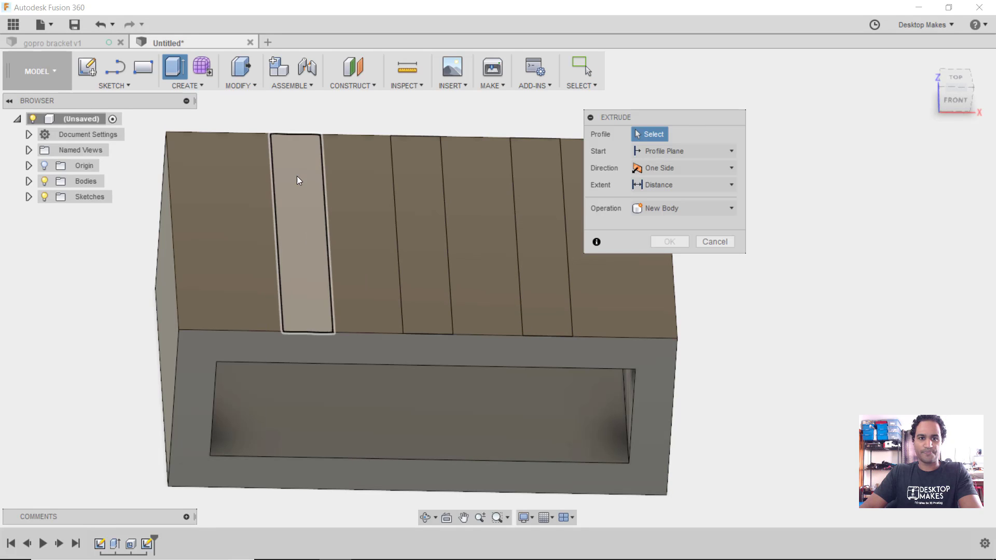
pyautogui.click(297, 176)
pyautogui.click(421, 189)
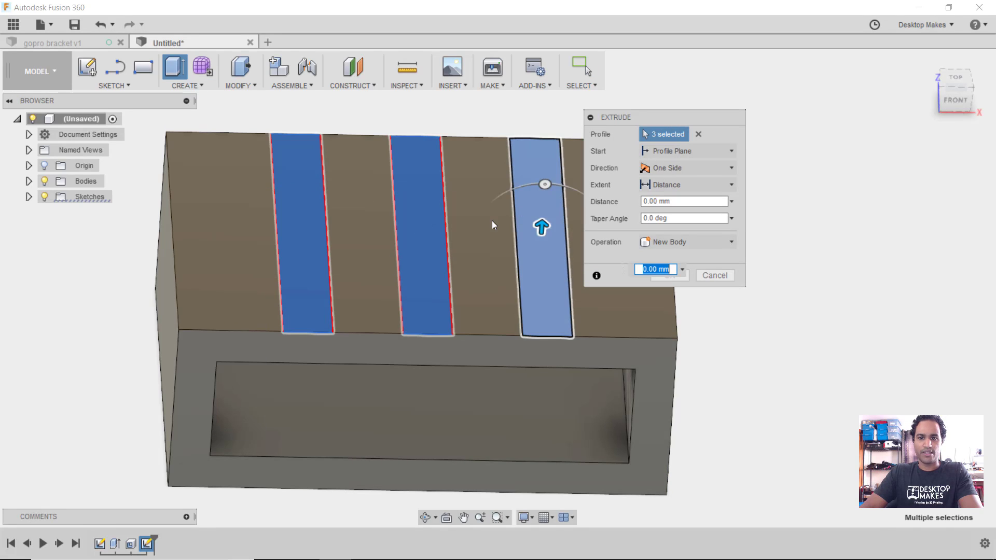
pyautogui.click(536, 192)
# Step: Extrude the three strips 14 mm upward, joined to the body, as fins
pyautogui.moveTo(487, 223); pyautogui.dragTo(455, 341, button='middle')
pyautogui.scroll(2, 454, 342)
pyautogui.scroll(-5, 456, 336)
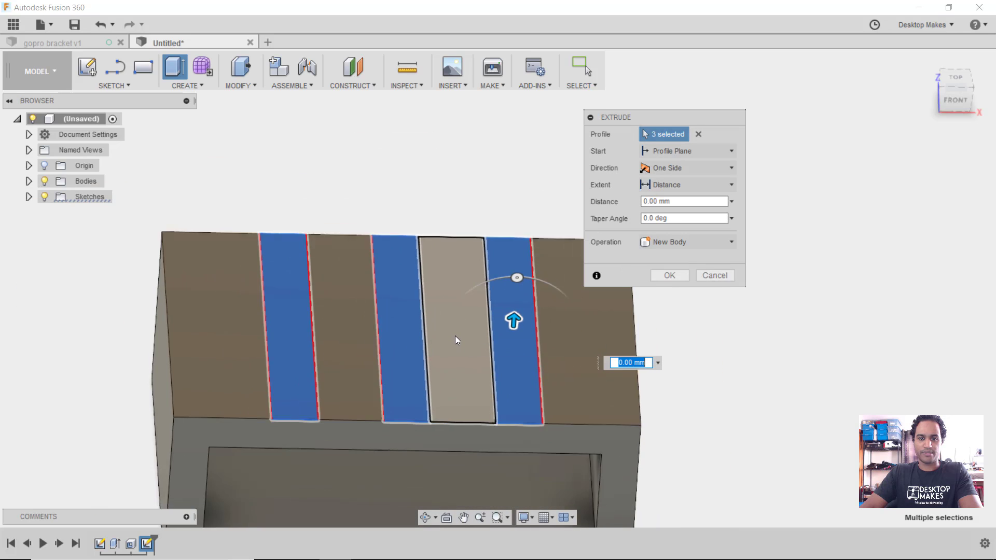
pyautogui.moveTo(507, 318); pyautogui.dragTo(503, 258)
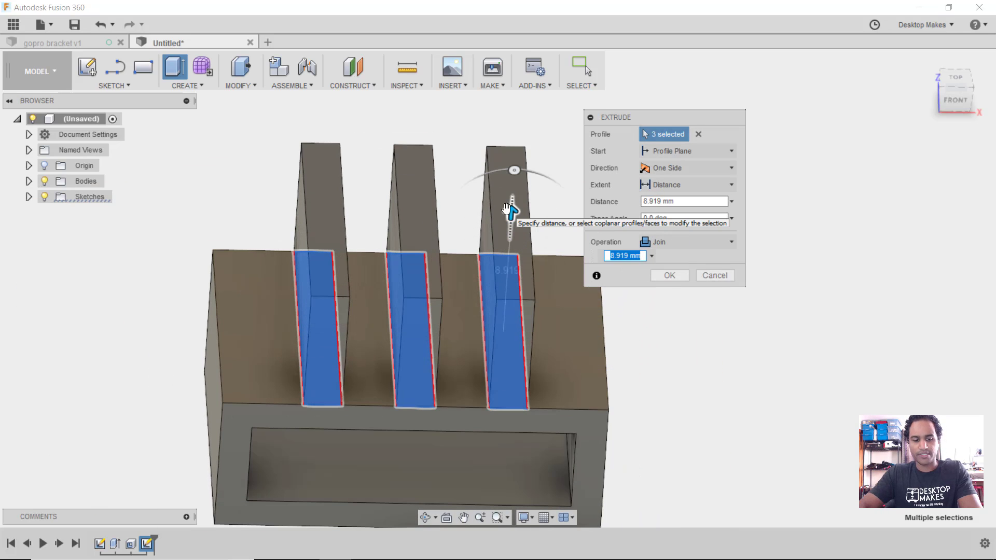
pyautogui.write('14')
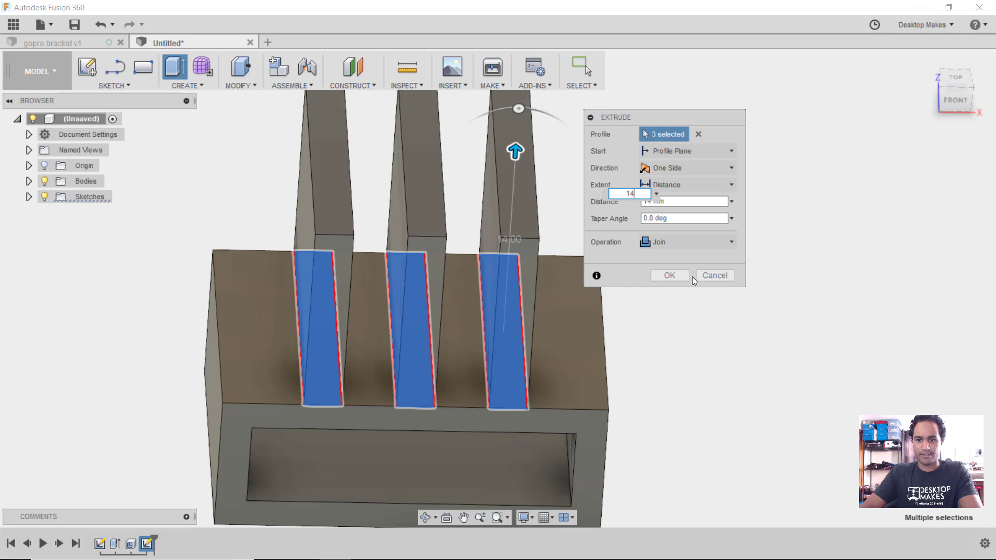
pyautogui.click(671, 275)
pyautogui.keyDown('shift'); pyautogui.moveTo(767, 370); pyautogui.dragTo(666, 294, button='middle'); pyautogui.keyUp('shift')
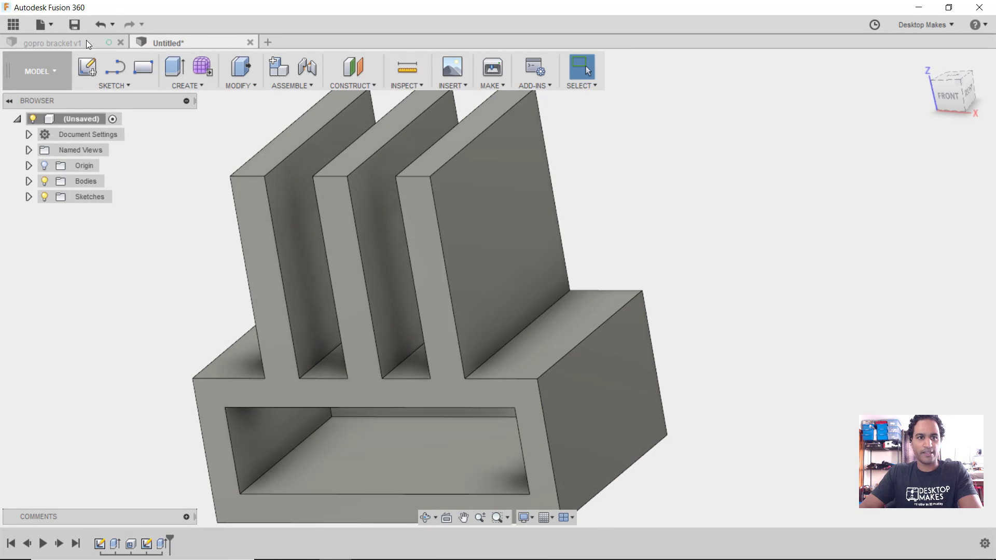
# Step: Orbit the finished gopro bracket v1 model to inspect it
pyautogui.click(85, 42)
pyautogui.scroll(-3, 315, 333)
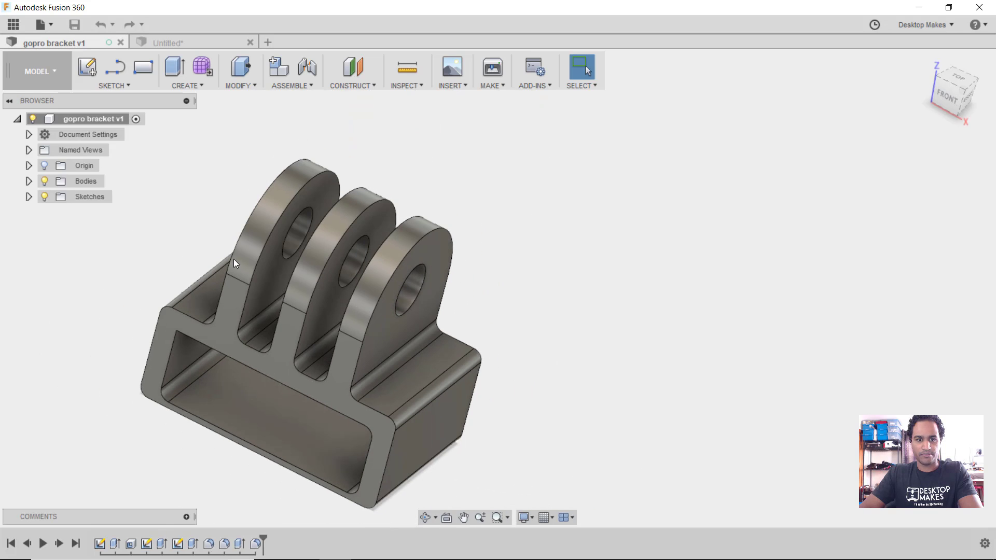
pyautogui.keyDown('shift'); pyautogui.moveTo(269, 278); pyautogui.dragTo(565, 348, button='middle'); pyautogui.keyUp('shift')
# Step: In the Untitled design, sketch a 5.2 mm circle on the outer fin's face
pyautogui.click(193, 44)
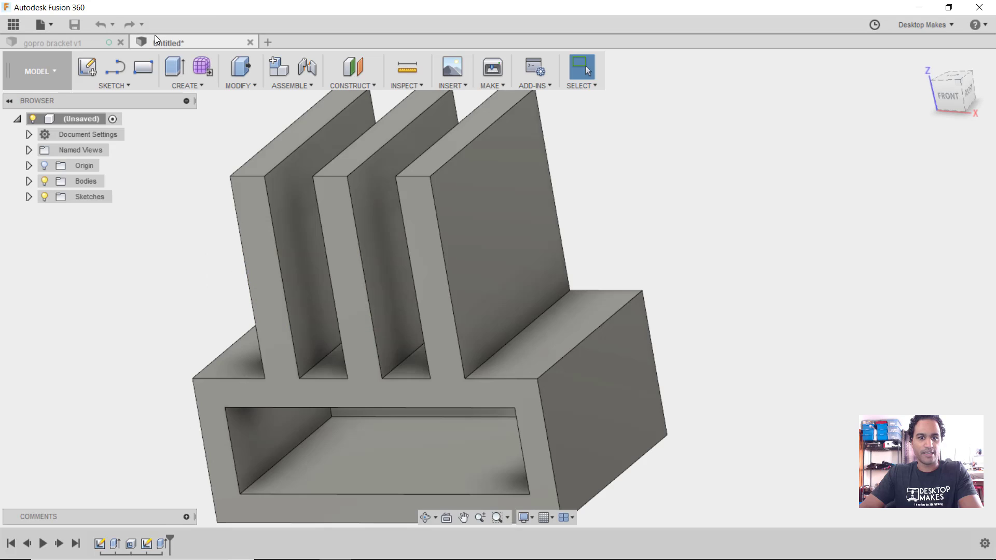
pyautogui.click(83, 69)
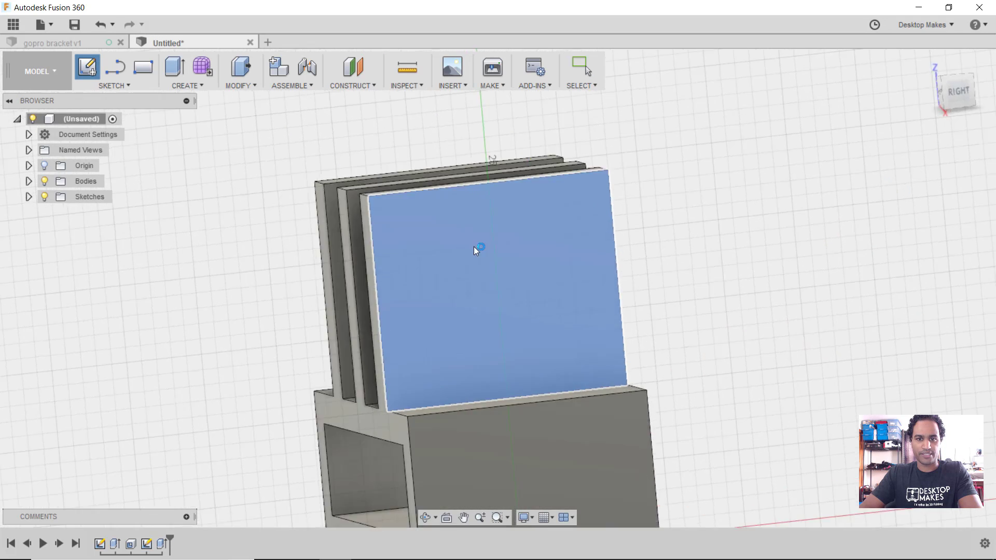
pyautogui.click(471, 253)
pyautogui.press('c')
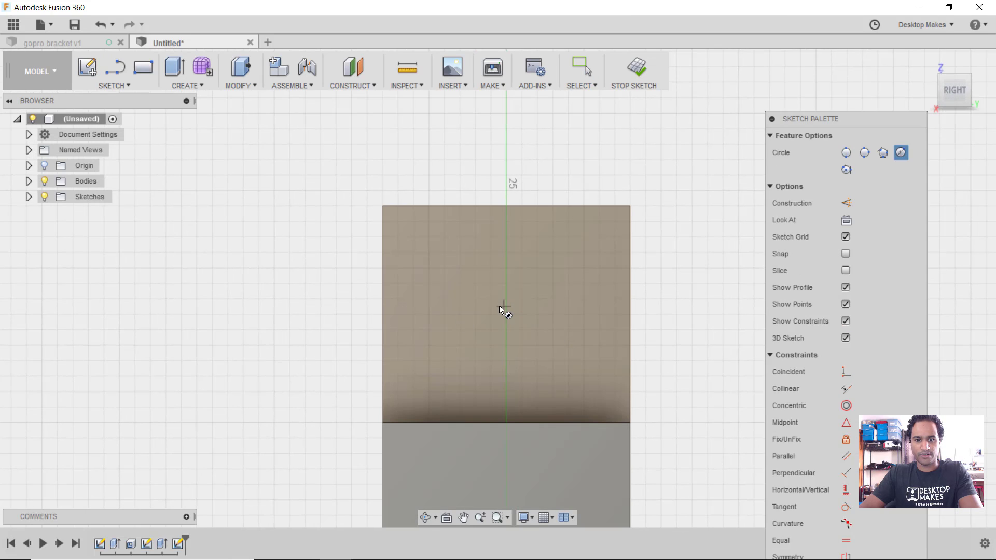
pyautogui.scroll(3, 499, 306)
pyautogui.moveTo(536, 338); pyautogui.dragTo(519, 323, button='middle')
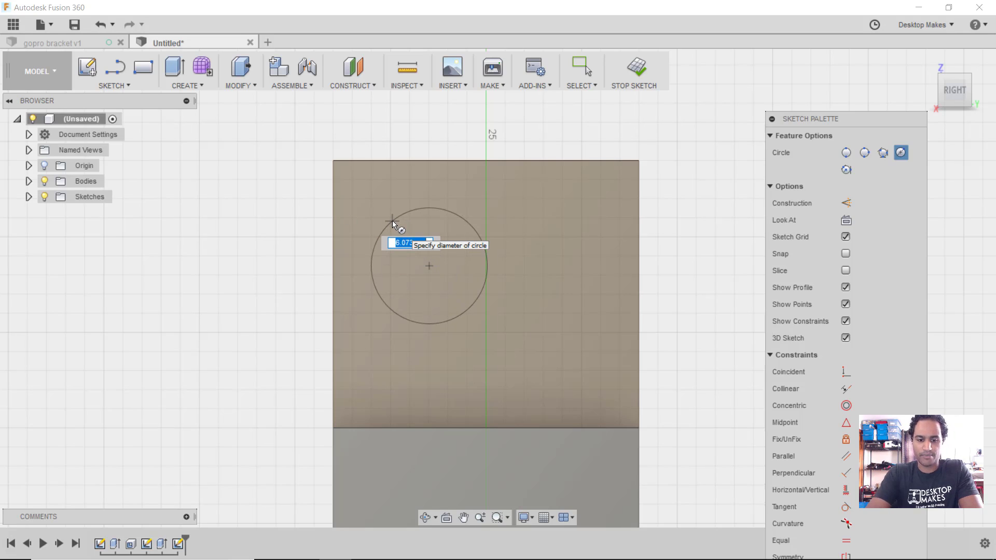
pyautogui.press('BackSpace')
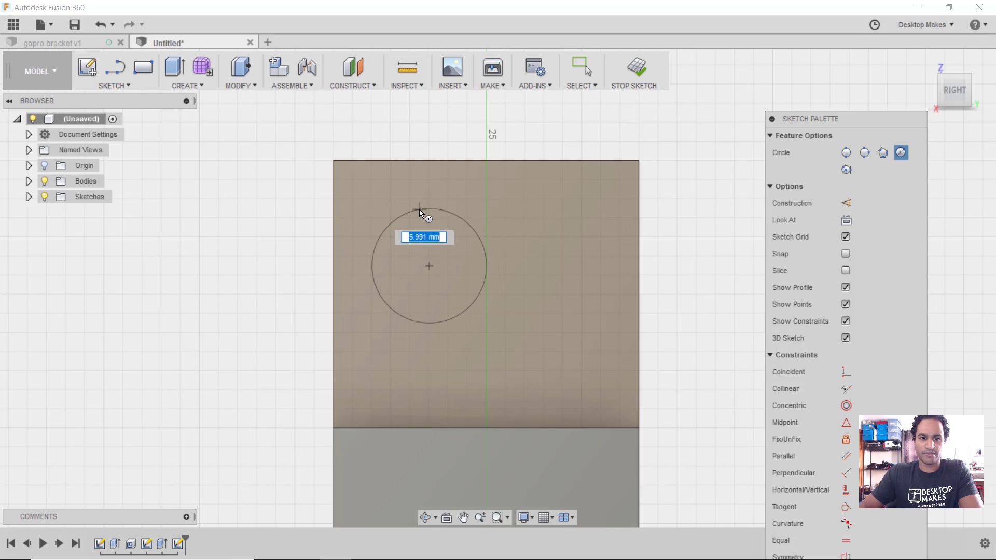
pyautogui.write('5.2')
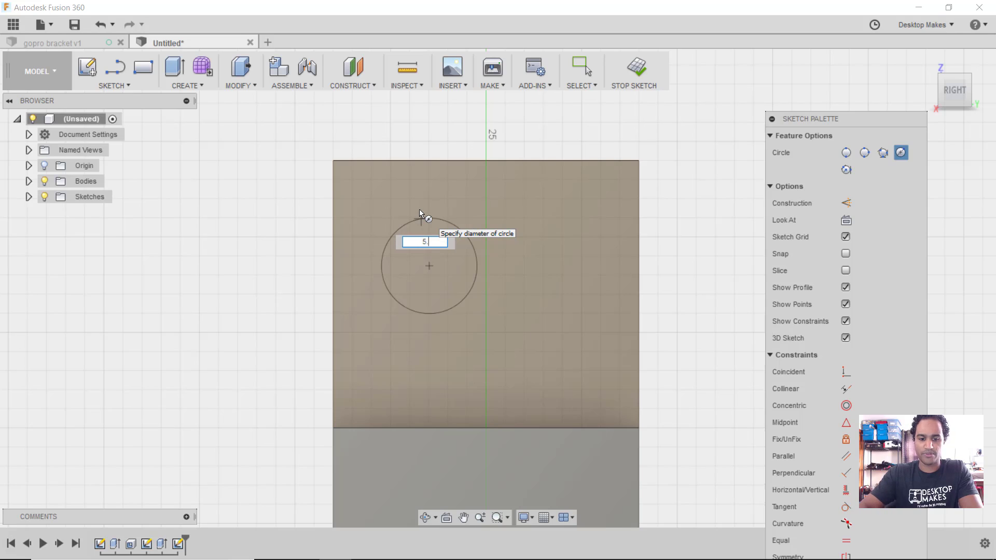
pyautogui.press('Return')
pyautogui.press('Escape')
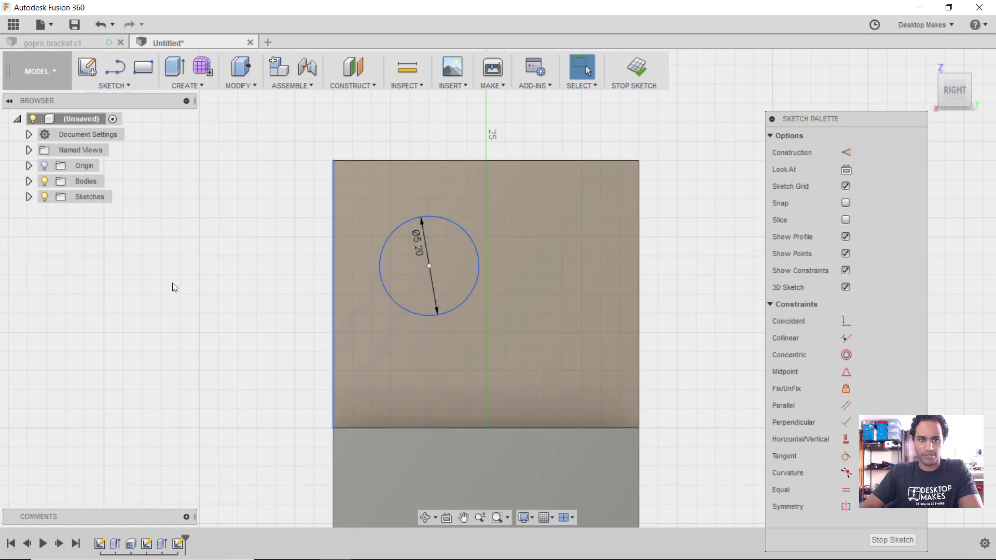
# Step: Dimension the circle's centre 8 mm above the fin's bottom edge
pyautogui.press('d')
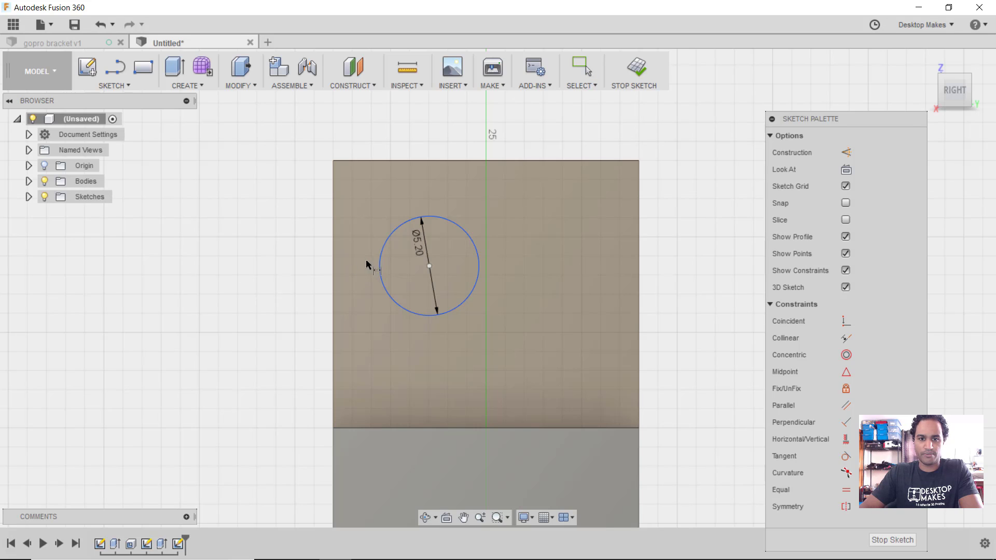
pyautogui.click(429, 267)
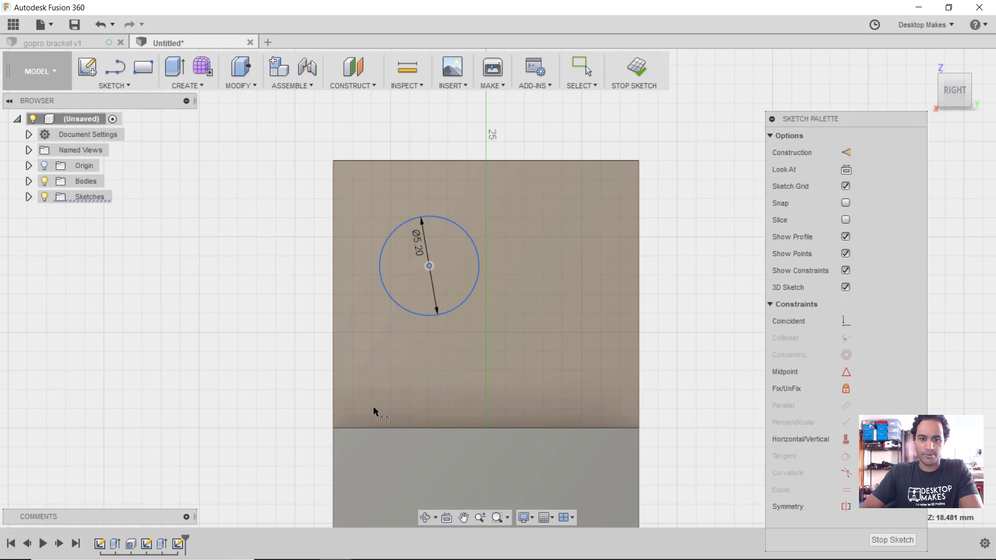
pyautogui.click(355, 427)
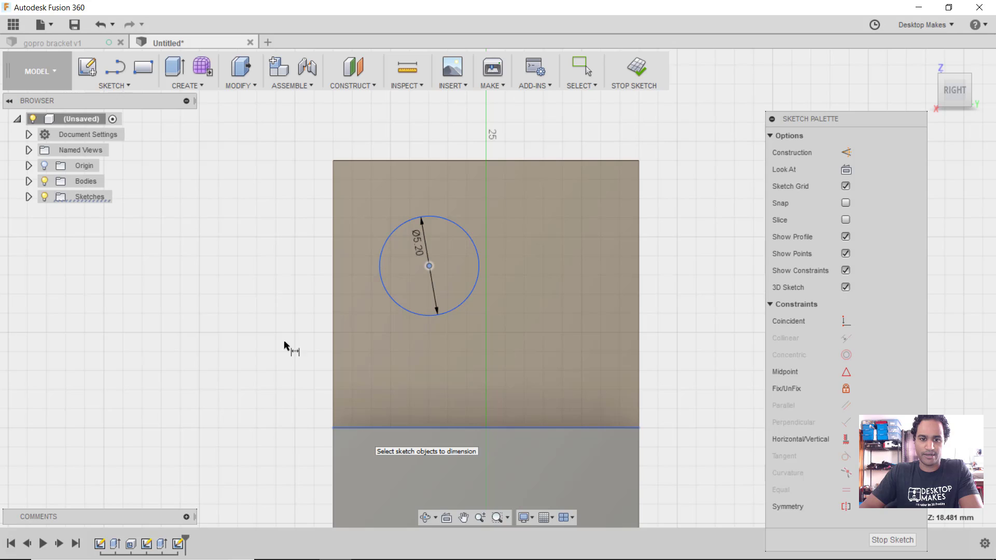
pyautogui.click(262, 364)
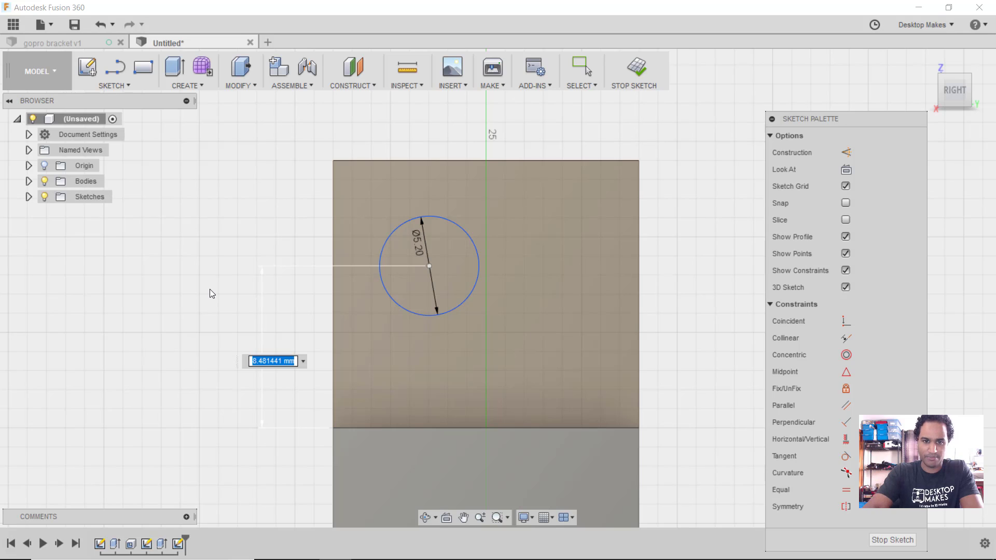
pyautogui.write('8')
pyautogui.press('Return')
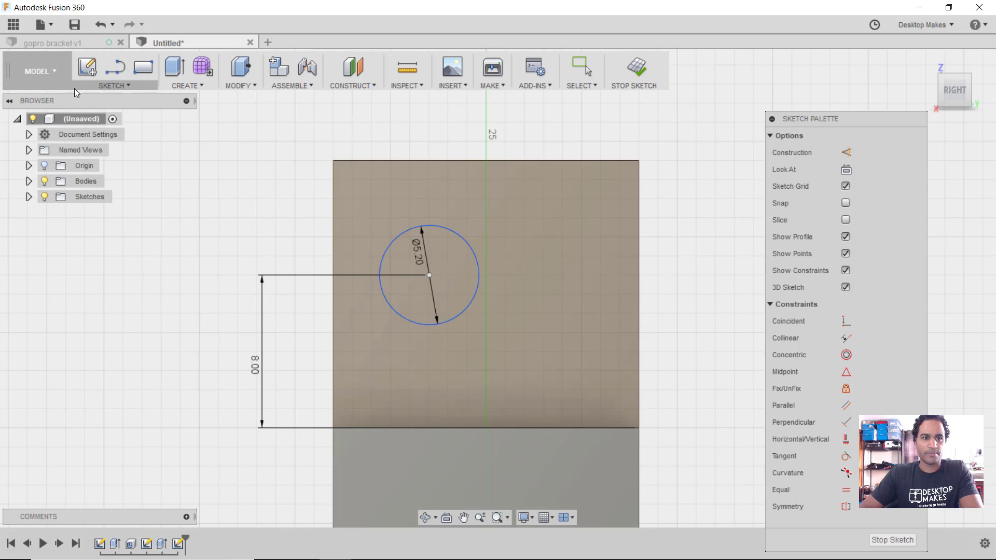
# Step: Place a point at the top edge's midpoint and vertically align the circle centre with it
pyautogui.click(104, 87)
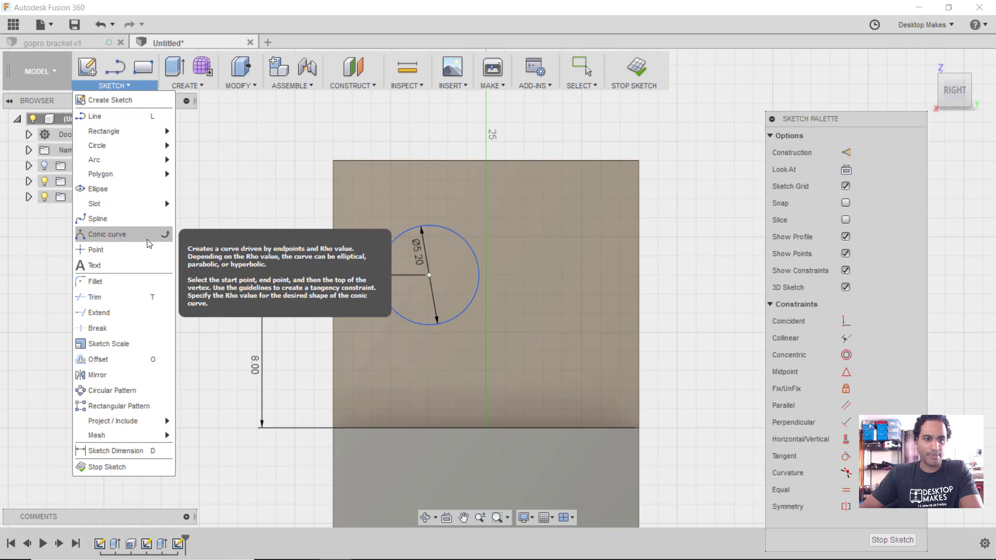
pyautogui.click(116, 250)
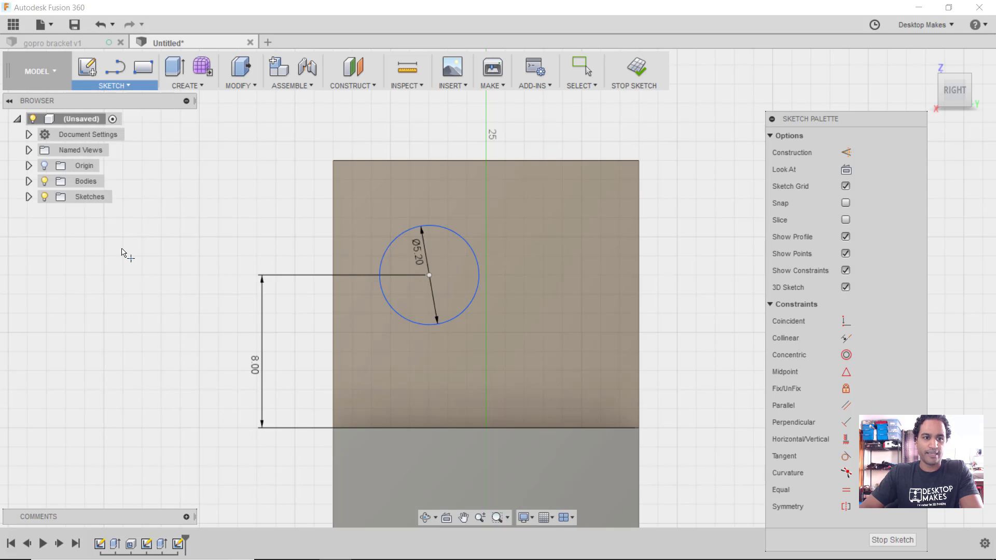
pyautogui.click(486, 160)
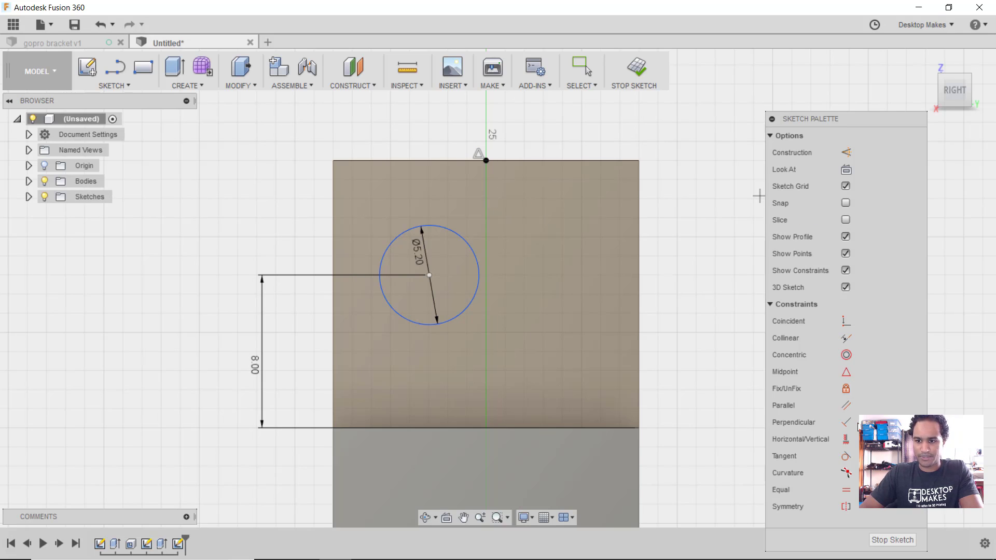
pyautogui.click(847, 441)
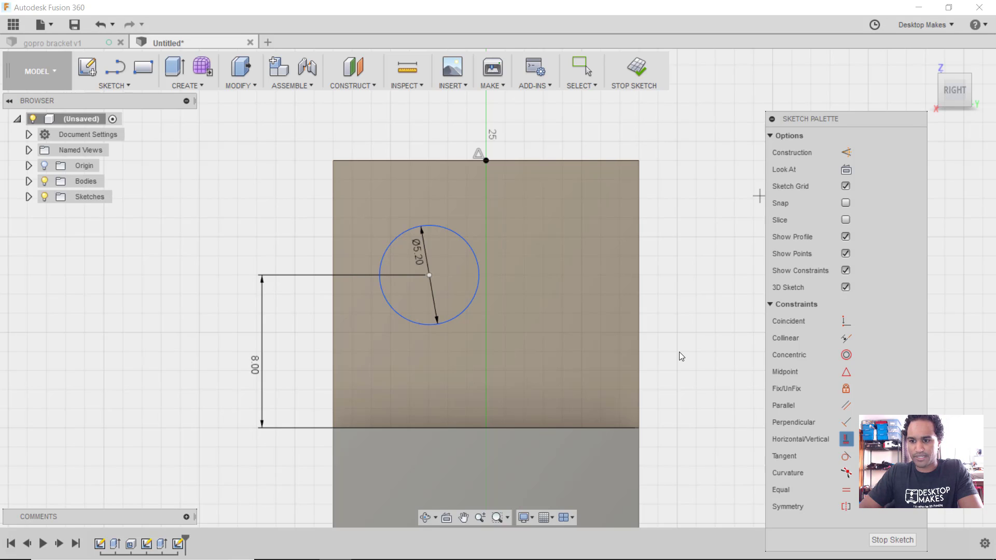
pyautogui.click(429, 276)
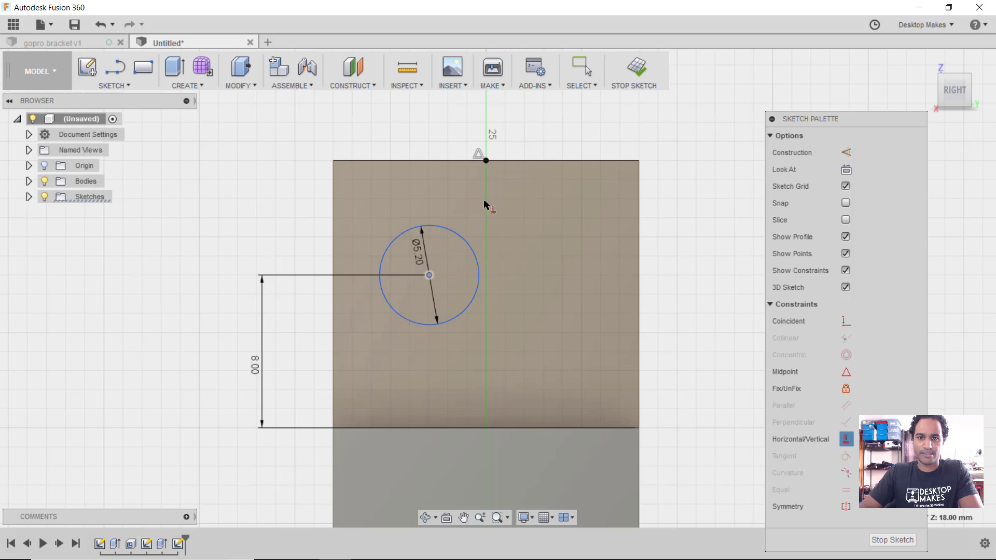
pyautogui.click(486, 161)
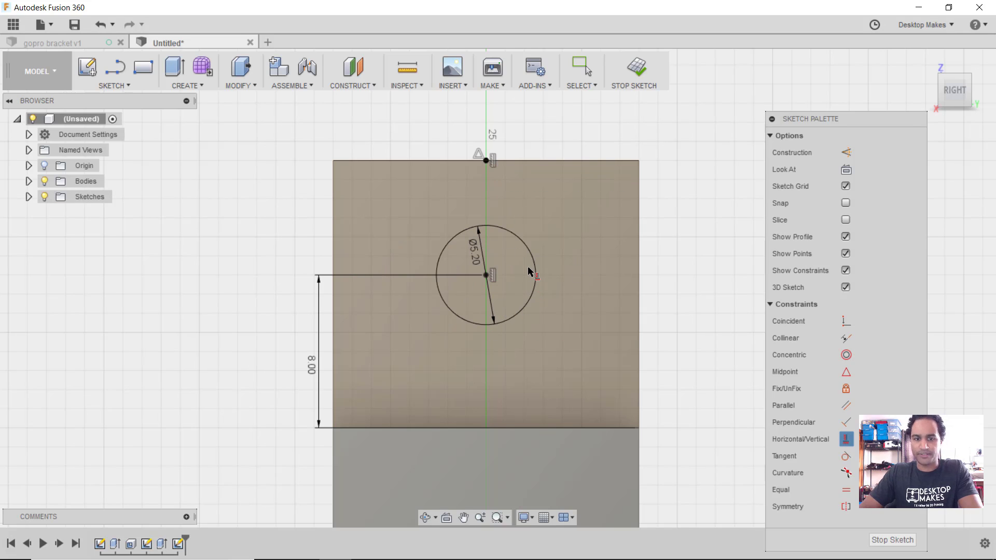
pyautogui.click(637, 67)
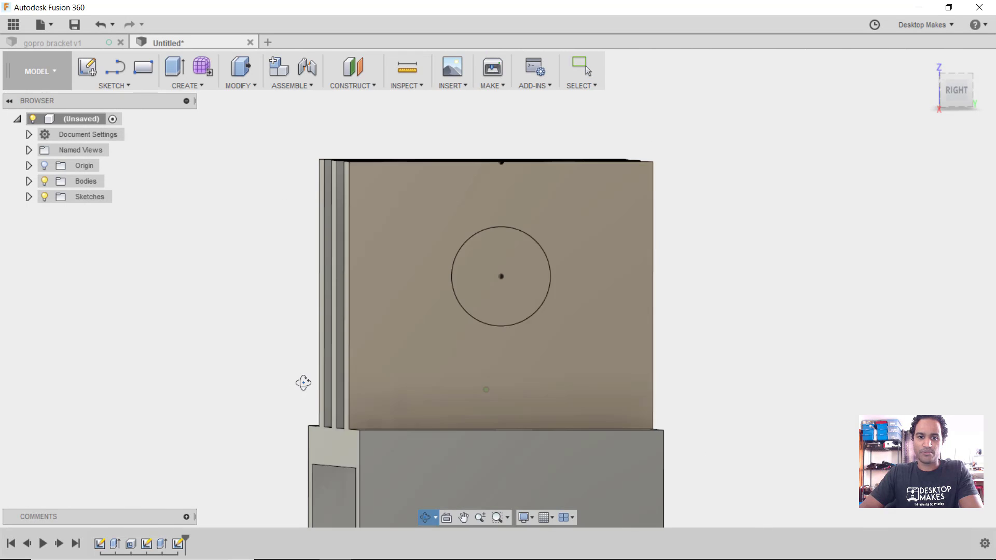
pyautogui.click(577, 329)
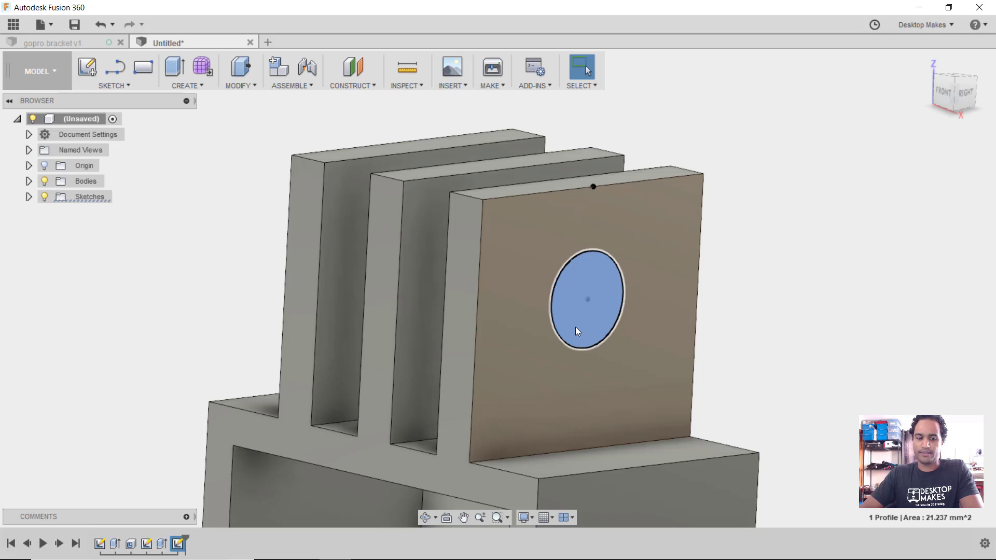
pyautogui.press('e')
pyautogui.moveTo(592, 299); pyautogui.dragTo(433, 264)
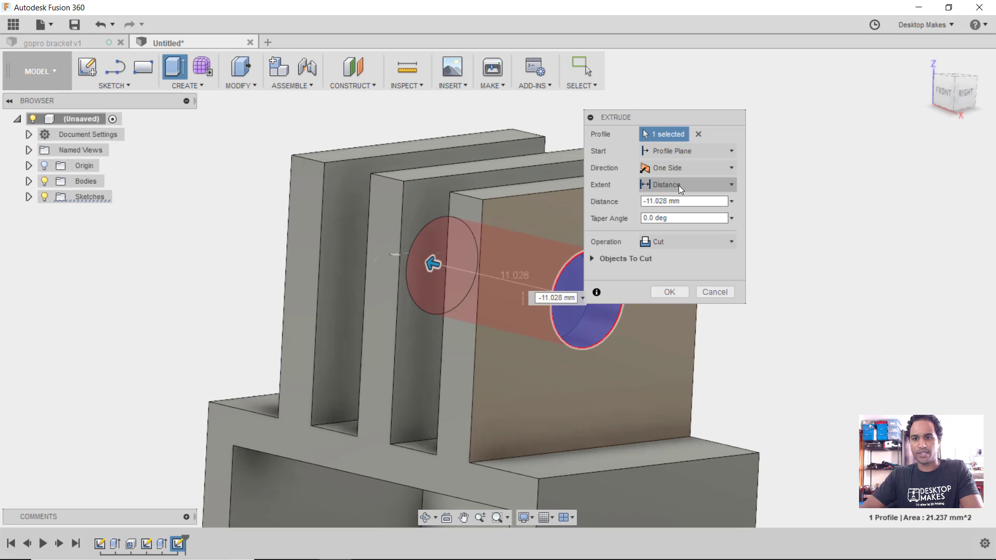
pyautogui.click(679, 185)
pyautogui.click(671, 234)
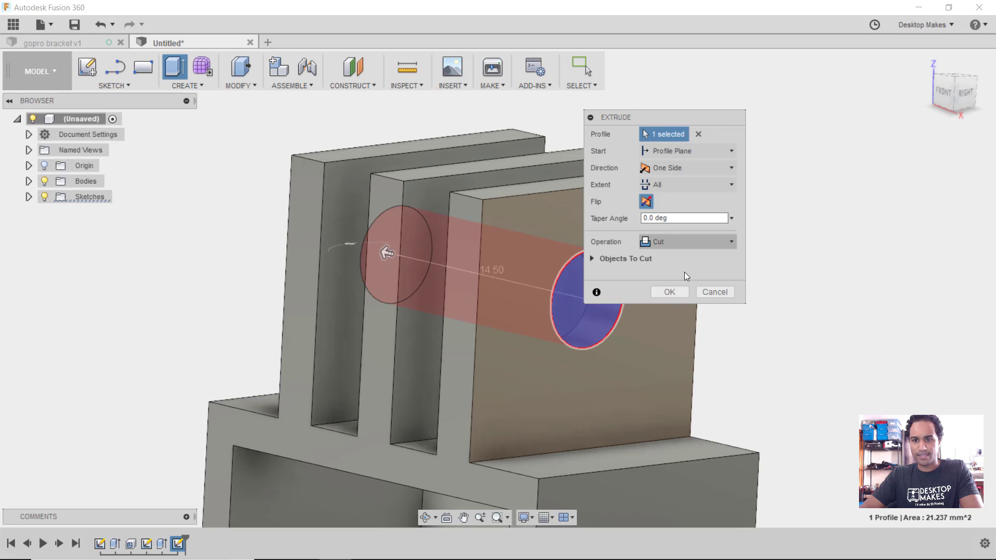
pyautogui.click(669, 292)
pyautogui.scroll(-3, 828, 350)
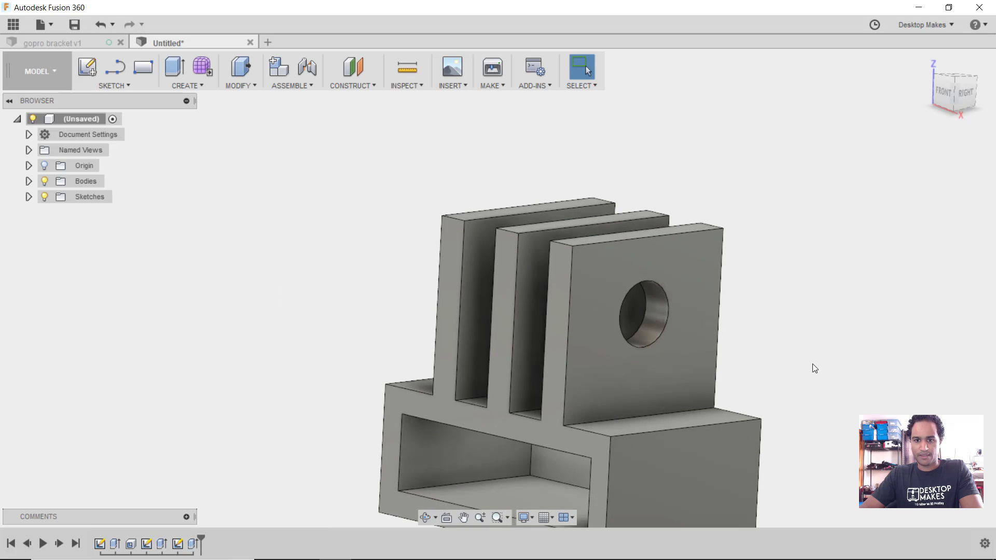
pyautogui.keyDown('shift'); pyautogui.moveTo(813, 367); pyautogui.dragTo(780, 337, button='middle'); pyautogui.keyUp('shift')
pyautogui.keyDown('shift'); pyautogui.moveTo(630, 216); pyautogui.dragTo(679, 337, button='middle'); pyautogui.keyUp('shift')
pyautogui.click(88, 41)
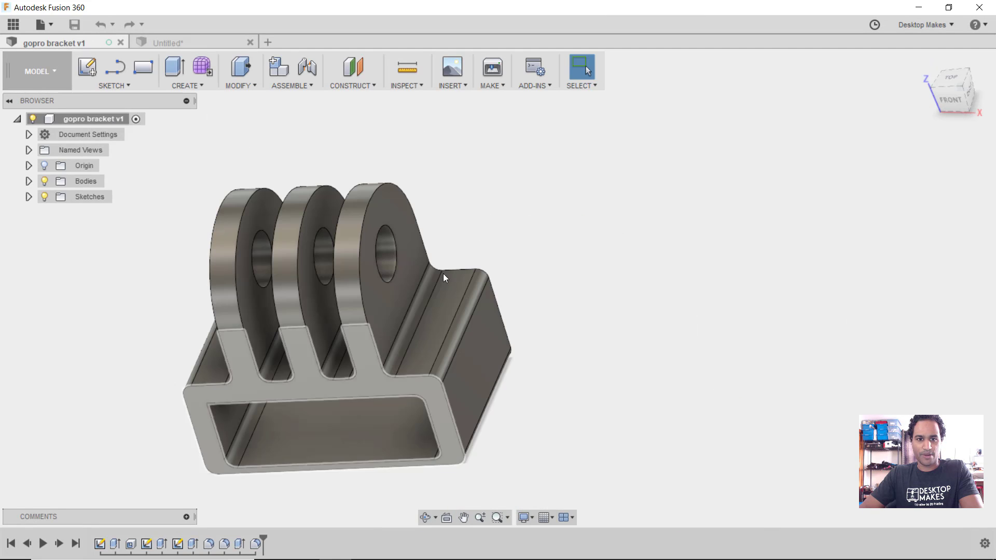
pyautogui.click(216, 39)
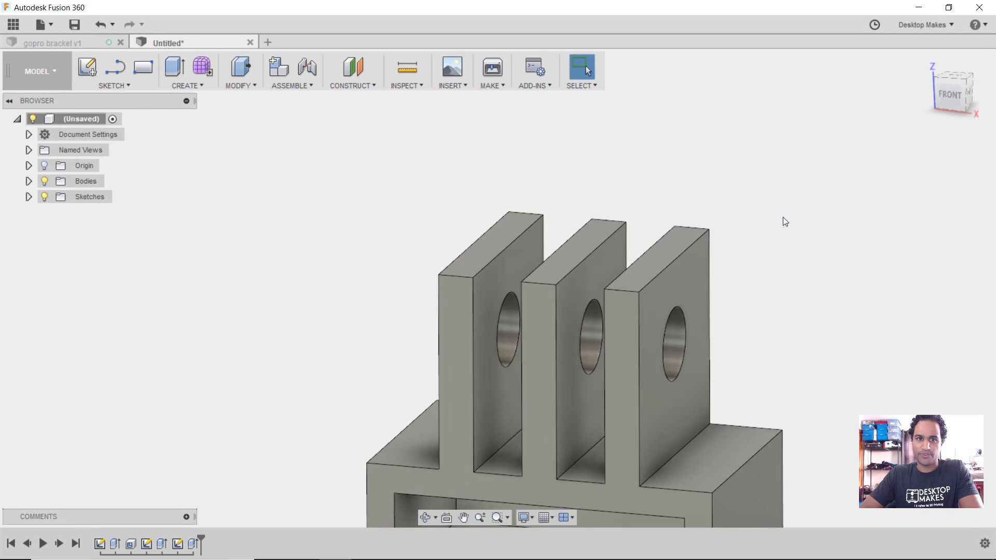
# Step: Start a fillet and select the six top edges of the three fins
pyautogui.click(237, 84)
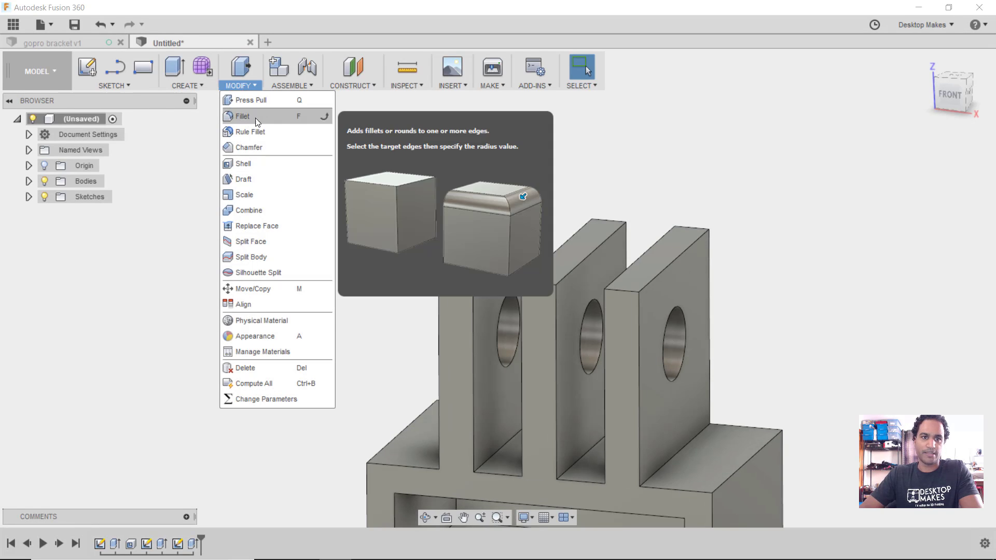
pyautogui.click(247, 116)
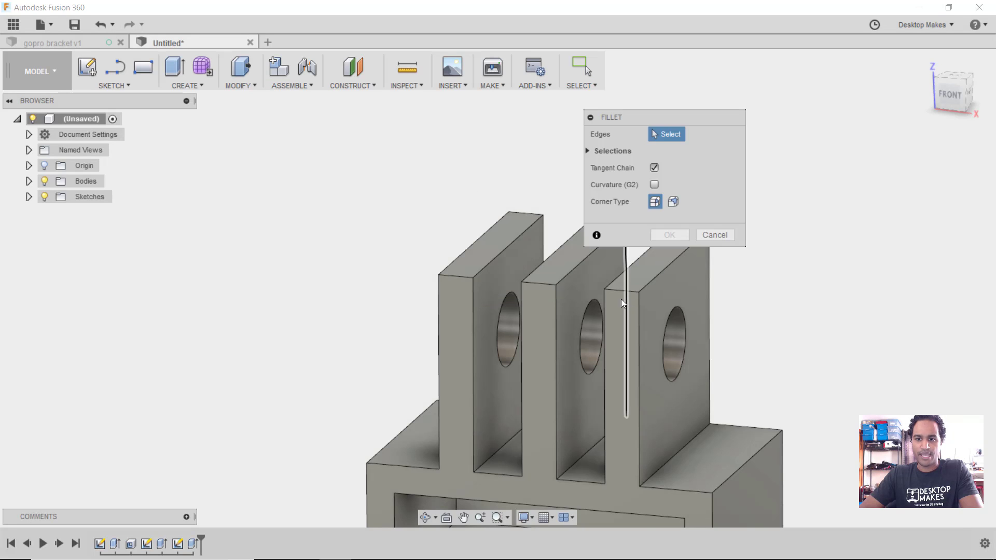
pyautogui.moveTo(546, 324); pyautogui.dragTo(417, 324, button='middle')
pyautogui.click(472, 288)
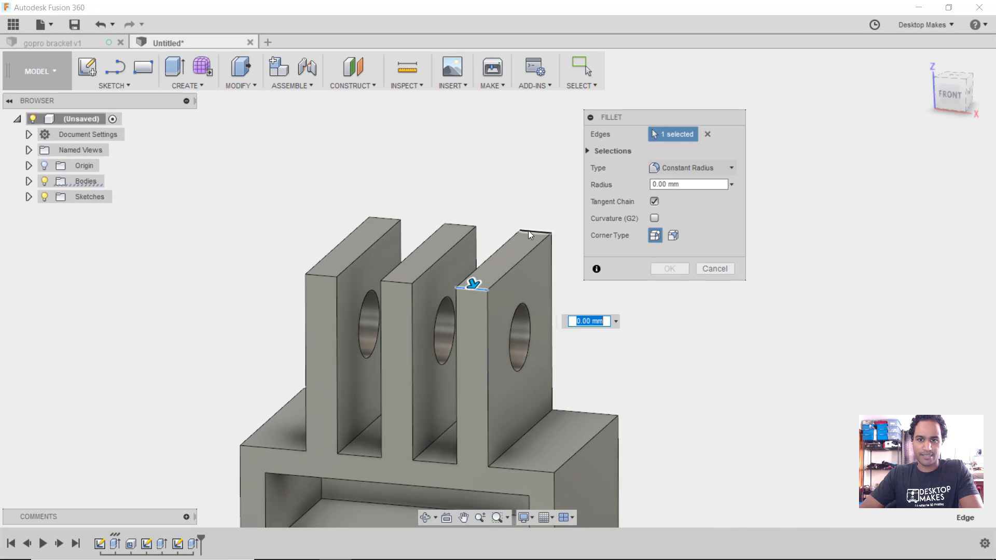
pyautogui.click(529, 232)
pyautogui.click(461, 225)
pyautogui.click(397, 282)
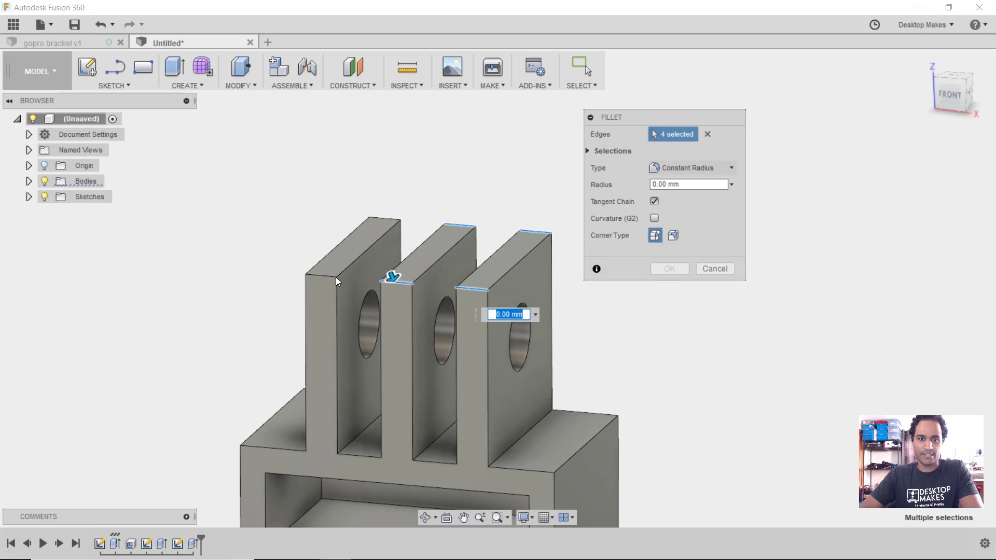
pyautogui.click(321, 275)
pyautogui.click(377, 220)
# Step: Set the fillet radius to 8 mm and apply it
pyautogui.moveTo(378, 214); pyautogui.dragTo(372, 242)
pyautogui.write('8')
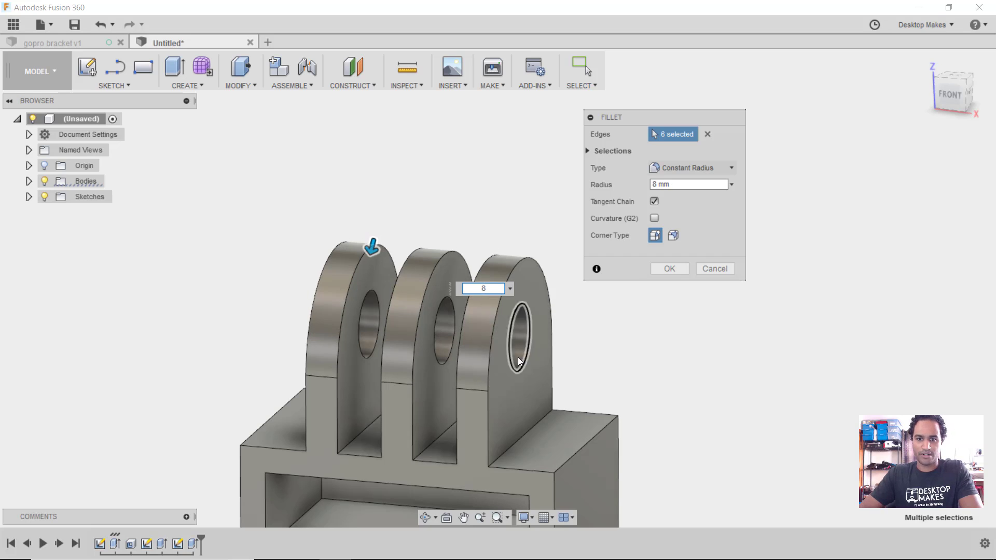
pyautogui.keyDown('shift'); pyautogui.moveTo(515, 372); pyautogui.dragTo(467, 373, button='middle'); pyautogui.keyUp('shift')
pyautogui.keyDown('shift'); pyautogui.moveTo(429, 297); pyautogui.dragTo(456, 297, button='middle'); pyautogui.keyUp('shift')
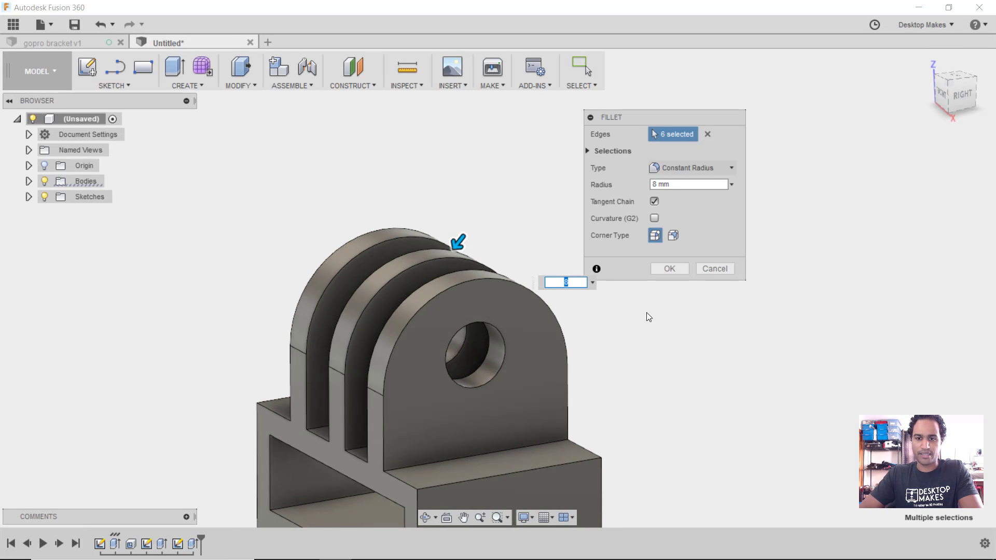
pyautogui.click(669, 268)
pyautogui.keyDown('shift'); pyautogui.moveTo(536, 216); pyautogui.dragTo(574, 266, button='middle'); pyautogui.keyUp('shift')
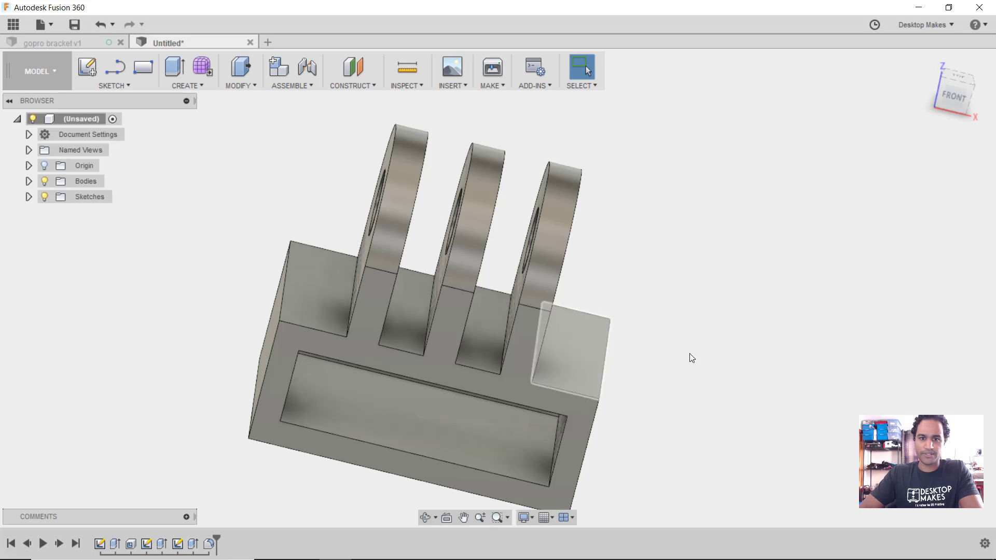
# Step: Start a fillet and pick the first fin-base edges, deselecting the long base edge
pyautogui.moveTo(687, 351)
pyautogui.keyDown('shift'); pyautogui.mouseDown(button='middle')
pyautogui.moveTo(640, 328)
pyautogui.moveTo(664, 345)
pyautogui.moveTo(696, 346)
pyautogui.mouseUp(button='middle'); pyautogui.keyUp('shift')
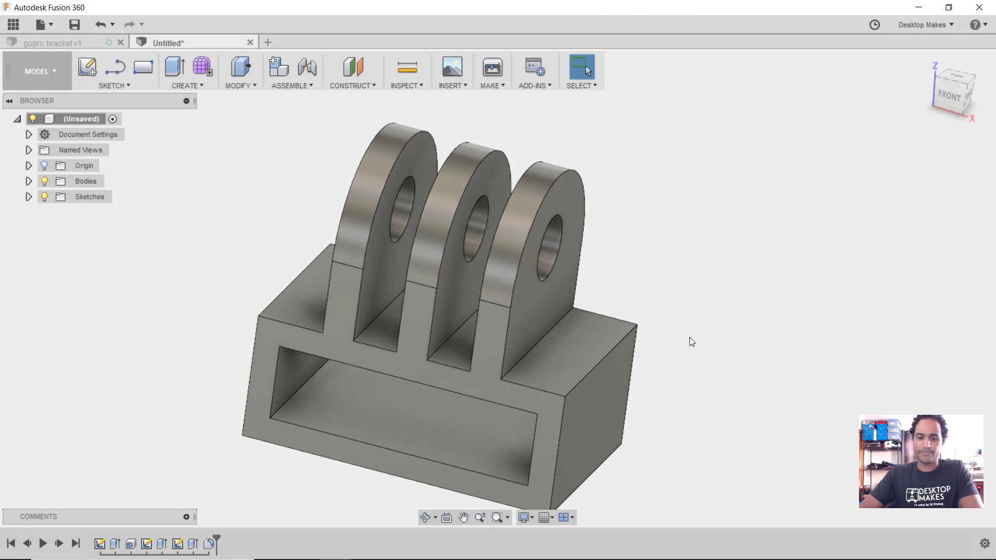
pyautogui.keyDown('shift'); pyautogui.moveTo(457, 366); pyautogui.dragTo(497, 351, button='middle'); pyautogui.keyUp('shift')
pyautogui.keyDown('shift'); pyautogui.moveTo(425, 497); pyautogui.dragTo(486, 351, button='middle'); pyautogui.keyUp('shift')
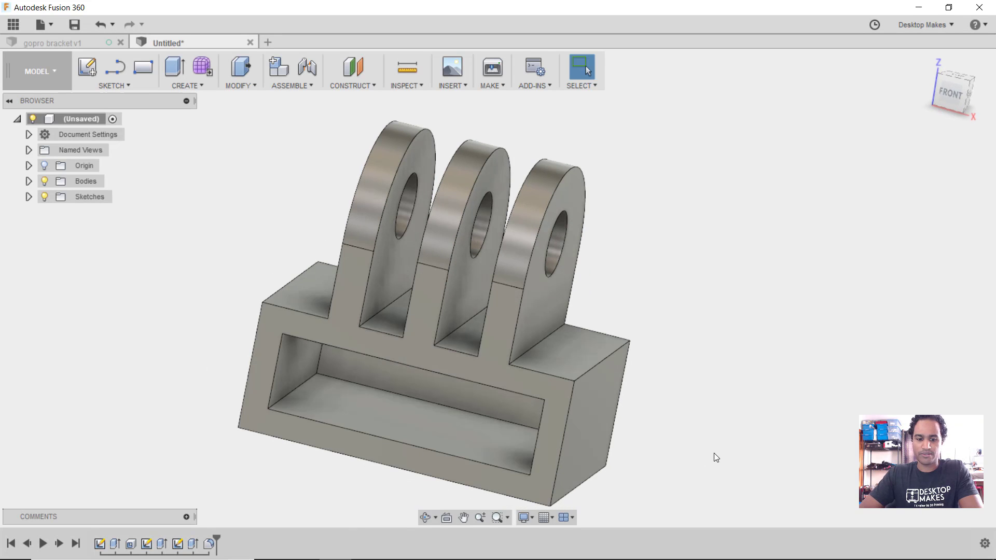
pyautogui.press('f')
pyautogui.click(516, 359)
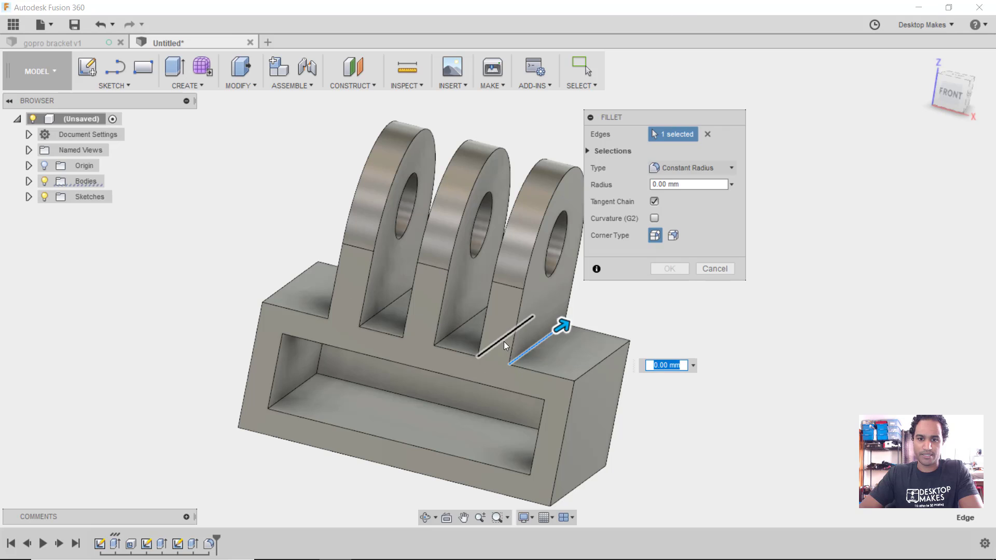
pyautogui.click(503, 341)
pyautogui.click(466, 333)
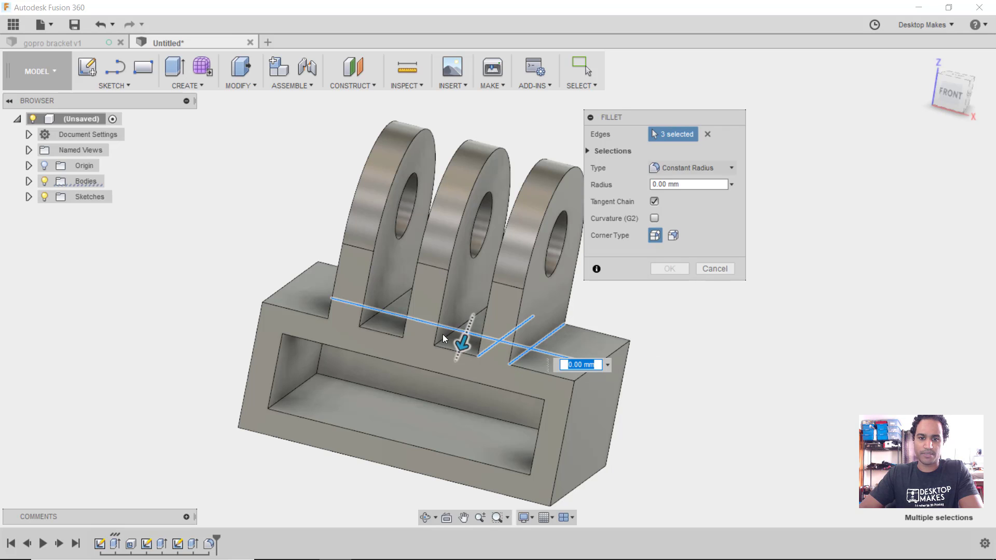
pyautogui.click(429, 323)
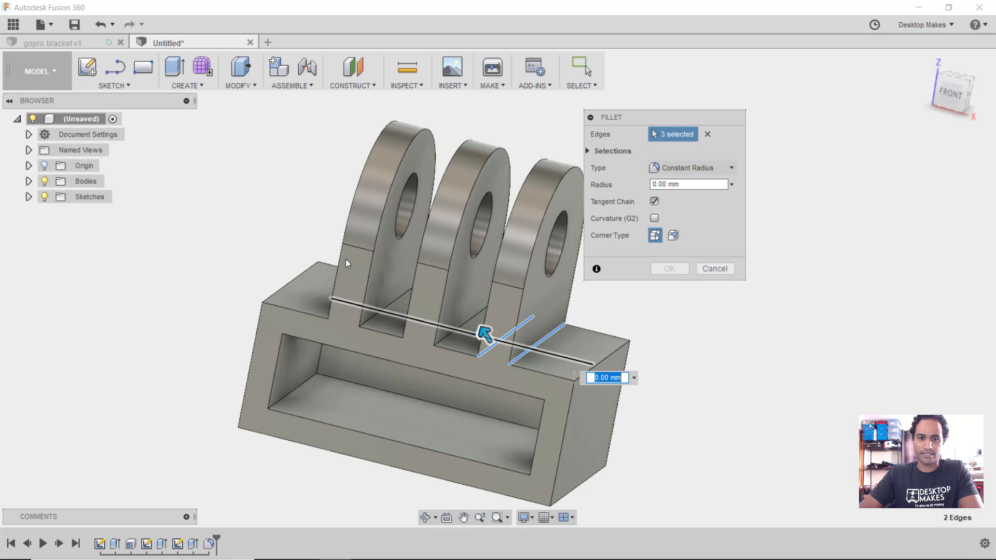
# Step: Add the remaining fin-base edges and apply a 1 mm fillet
pyautogui.click(457, 331)
pyautogui.click(422, 324)
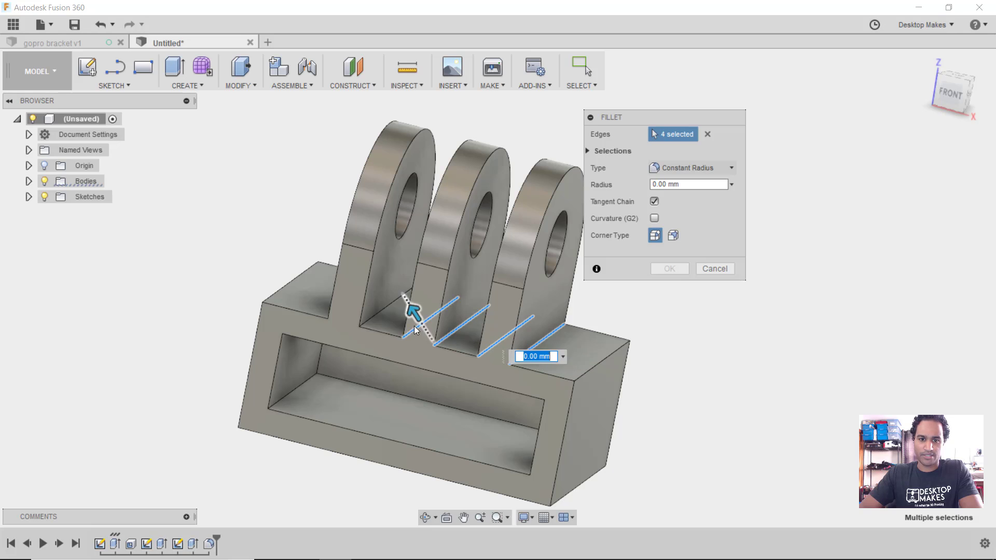
pyautogui.click(387, 307)
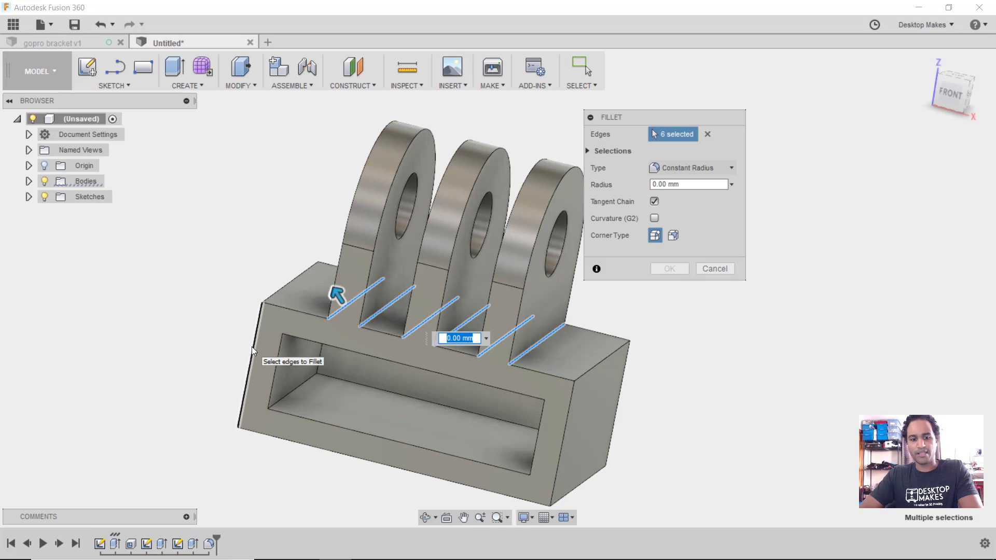
pyautogui.write('1')
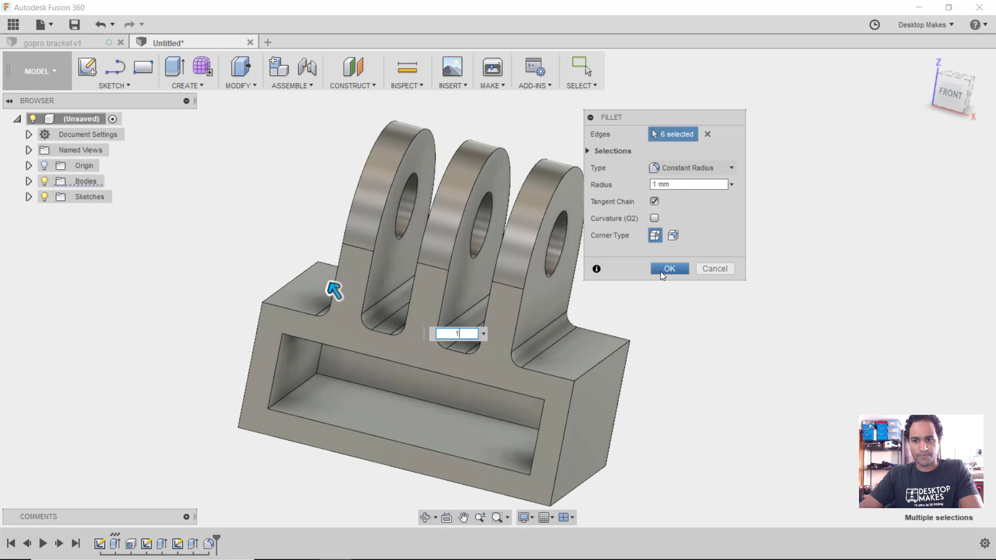
pyautogui.click(669, 268)
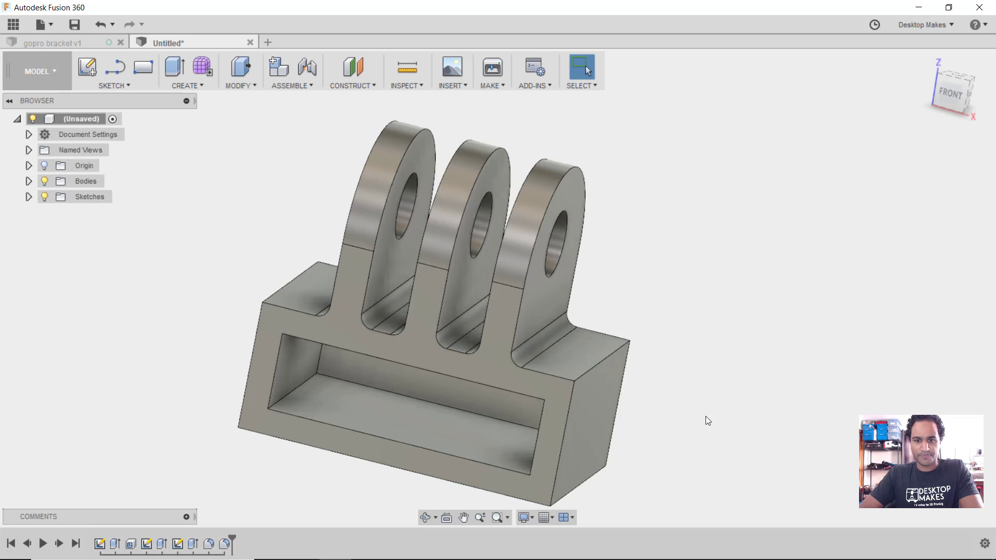
# Step: Extrude the rectangular opening's floor face downward as a cut, entering a depth of about -1.4 mm
pyautogui.keyDown('shift'); pyautogui.moveTo(703, 412); pyautogui.dragTo(757, 349, button='middle'); pyautogui.keyUp('shift')
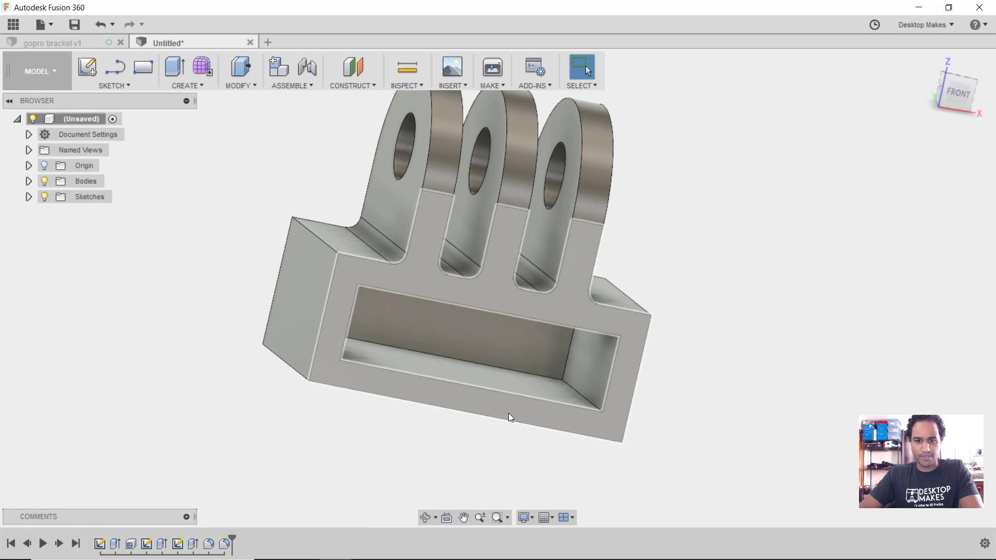
pyautogui.click(512, 384)
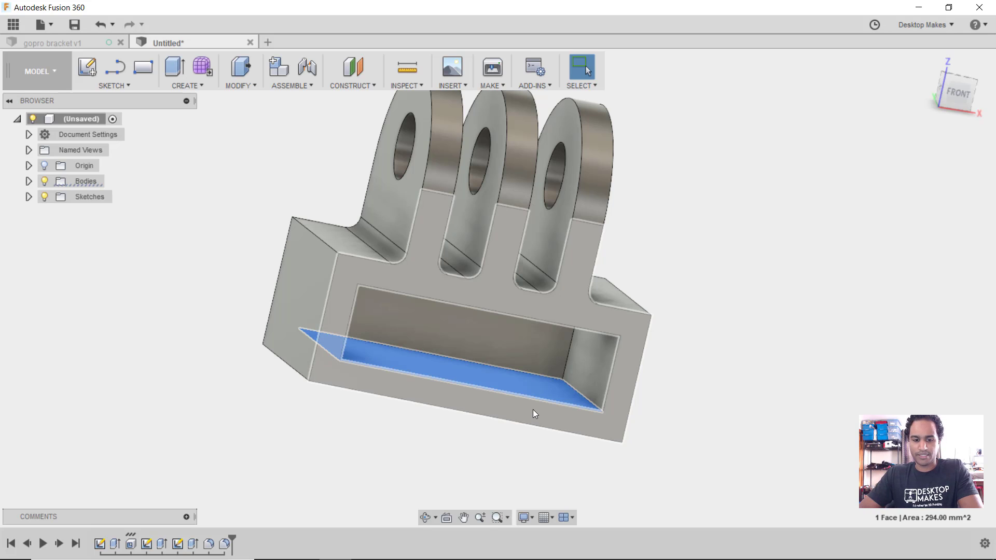
pyautogui.press('e')
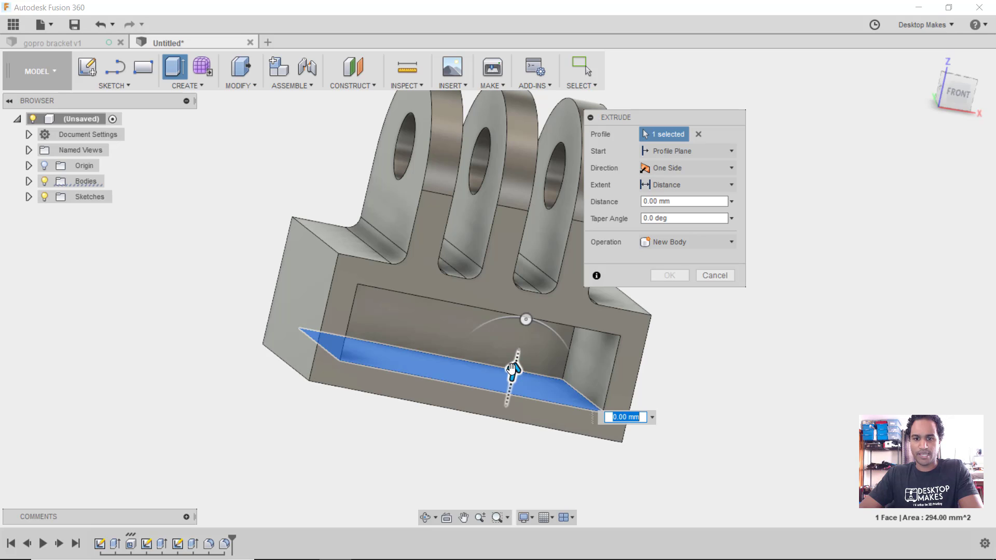
pyautogui.moveTo(512, 369); pyautogui.dragTo(507, 407)
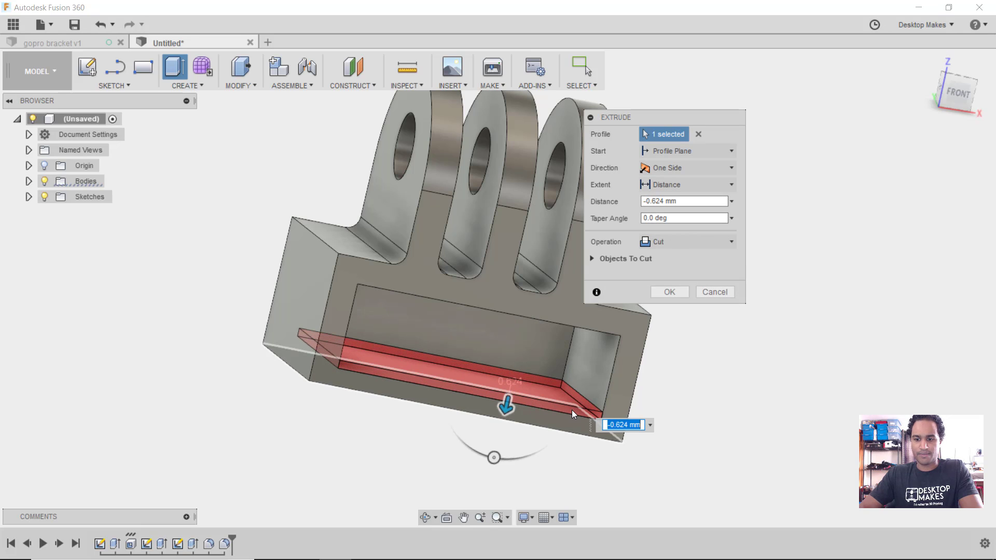
pyautogui.write('-')
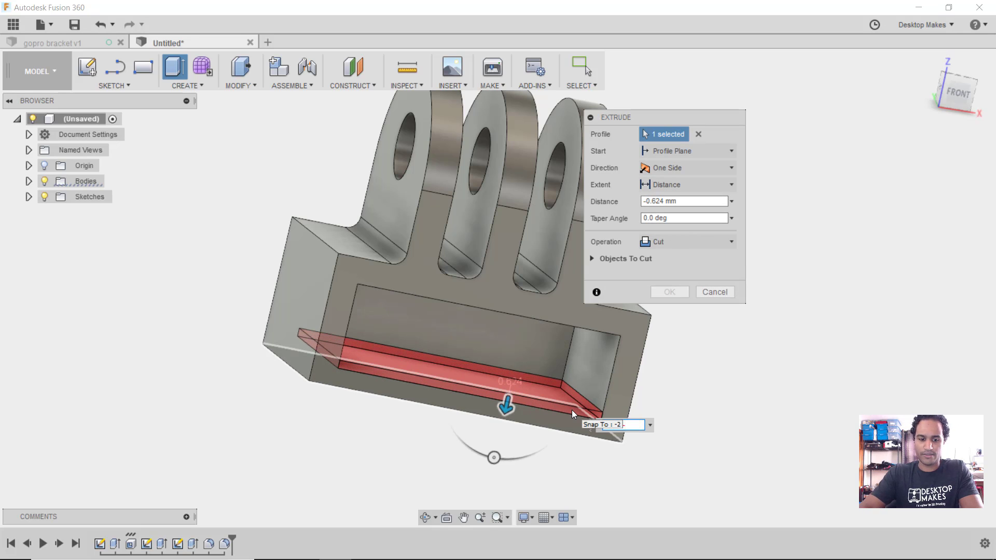
pyautogui.write('1.6')
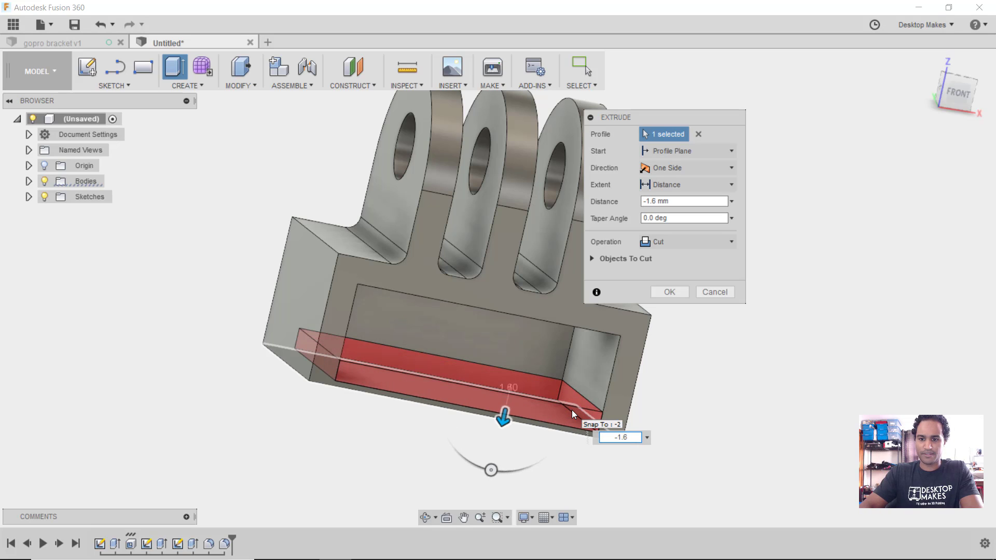
pyautogui.press('BackSpace')
# Step: Finish the -1.4 mm extrude cut into the opening's floor
pyautogui.write('4')
pyautogui.press('Return')
pyautogui.keyDown('shift'); pyautogui.moveTo(463, 463); pyautogui.dragTo(217, 491, button='middle'); pyautogui.keyUp('shift')
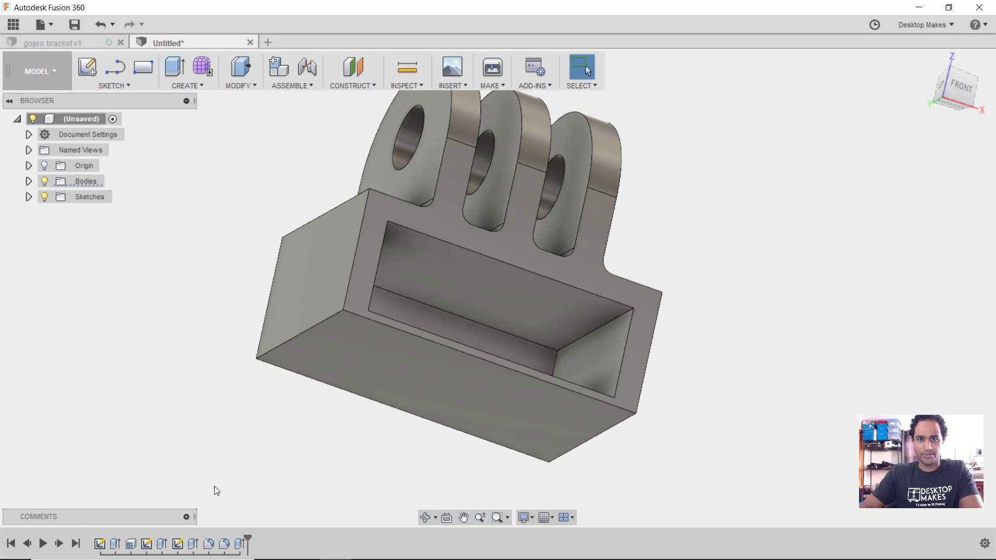
# Step: Measure from the bottom face to the inner floor, showing a 0.60 mm thick floor
pyautogui.click(415, 70)
pyautogui.click(369, 388)
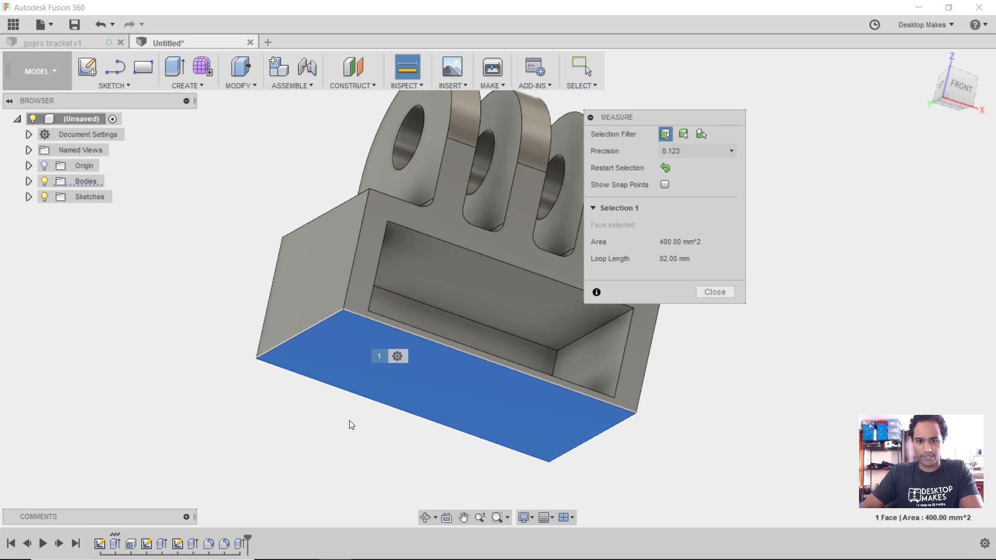
pyautogui.keyDown('shift'); pyautogui.moveTo(350, 424); pyautogui.dragTo(441, 402, button='middle'); pyautogui.keyUp('shift')
pyautogui.click(440, 403)
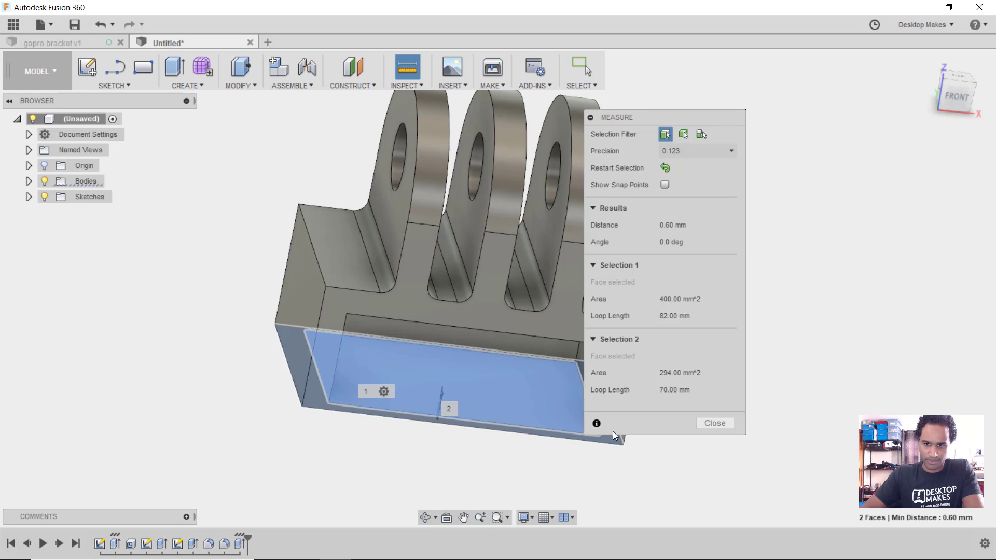
pyautogui.click(714, 424)
pyautogui.keyDown('shift'); pyautogui.moveTo(715, 424); pyautogui.dragTo(379, 346, button='middle'); pyautogui.keyUp('shift')
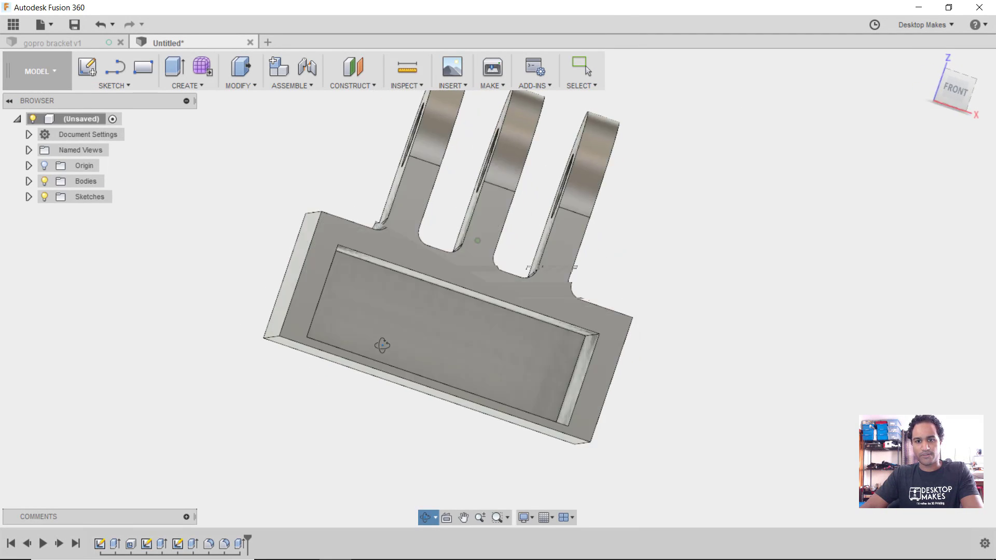
# Step: Start a fillet and select eight edges around the bracket's base and floor recess
pyautogui.keyDown('shift'); pyautogui.moveTo(384, 347); pyautogui.dragTo(392, 360, button='middle'); pyautogui.keyUp('shift')
pyautogui.press('f')
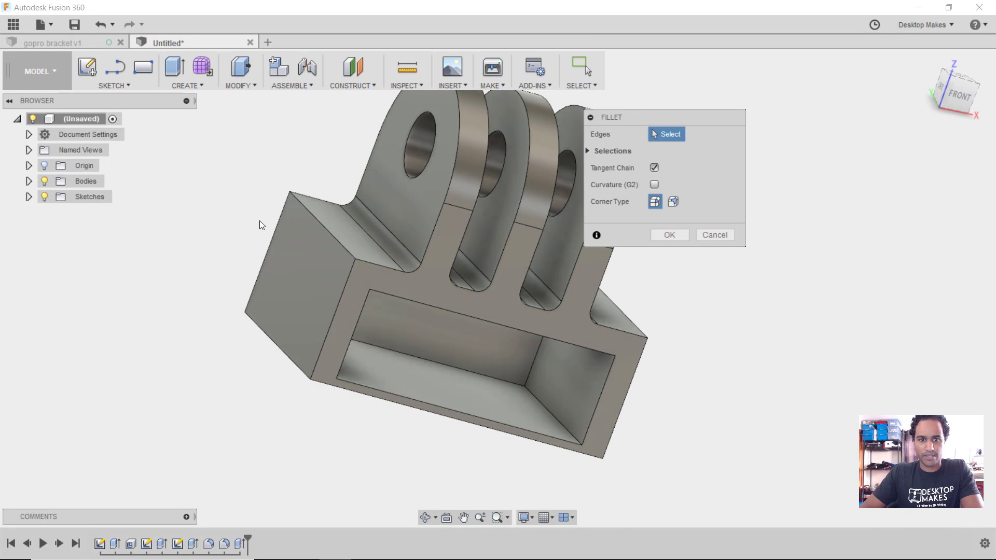
pyautogui.click(321, 225)
pyautogui.click(284, 349)
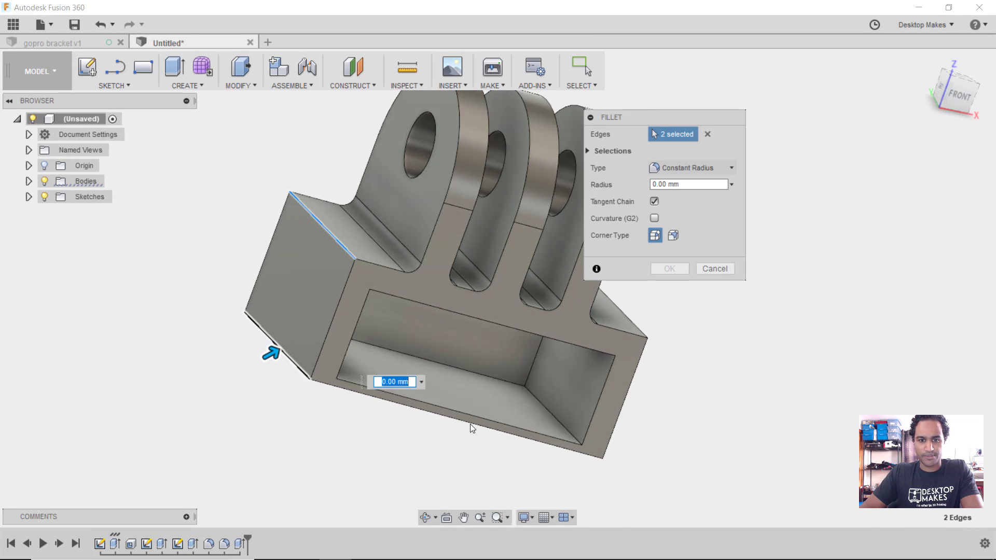
pyautogui.moveTo(612, 459)
pyautogui.keyDown('shift'); pyautogui.mouseDown(button='middle')
pyautogui.moveTo(621, 477)
pyautogui.moveTo(600, 462)
pyautogui.mouseUp(button='middle'); pyautogui.keyUp('shift')
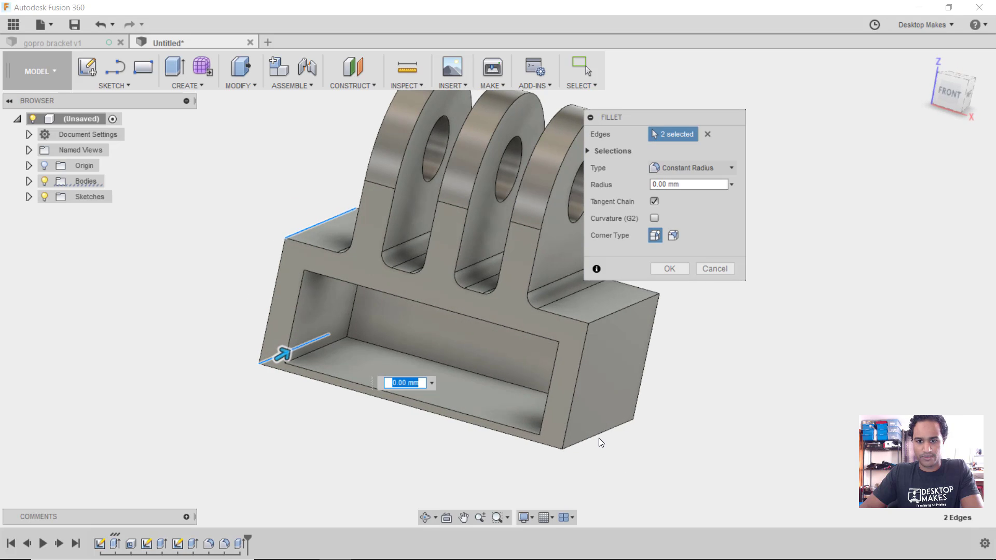
pyautogui.click(598, 438)
pyautogui.click(618, 312)
pyautogui.keyDown('shift'); pyautogui.moveTo(618, 312); pyautogui.dragTo(396, 285, button='middle'); pyautogui.keyUp('shift')
pyautogui.click(595, 325)
pyautogui.click(275, 218)
pyautogui.keyDown('shift'); pyautogui.moveTo(276, 218); pyautogui.dragTo(480, 396, button='middle'); pyautogui.keyUp('shift')
pyautogui.click(322, 342)
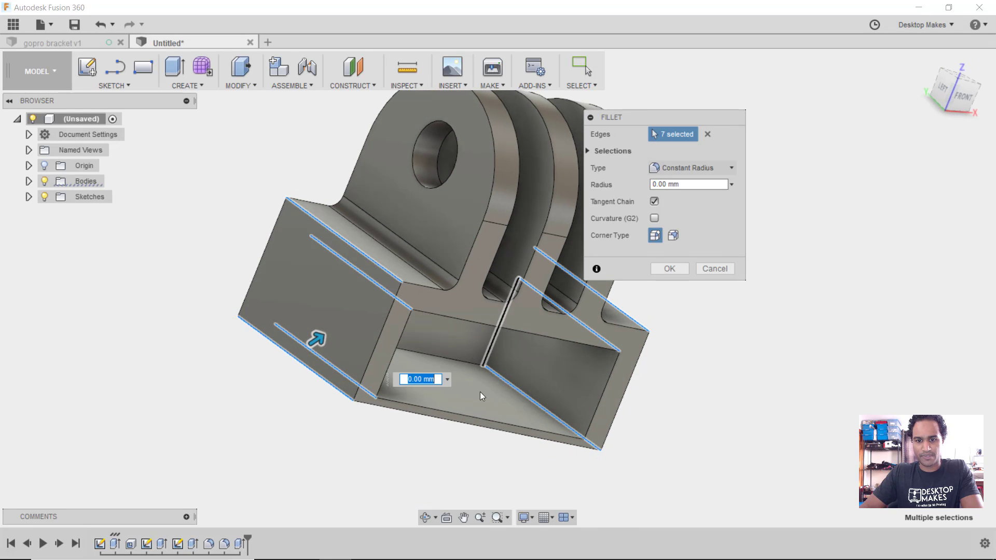
pyautogui.click(506, 381)
pyautogui.keyDown('shift'); pyautogui.moveTo(406, 305); pyautogui.dragTo(426, 497, button='middle'); pyautogui.keyUp('shift')
pyautogui.keyDown('shift'); pyautogui.moveTo(449, 378); pyautogui.dragTo(449, 393, button='middle'); pyautogui.keyUp('shift')
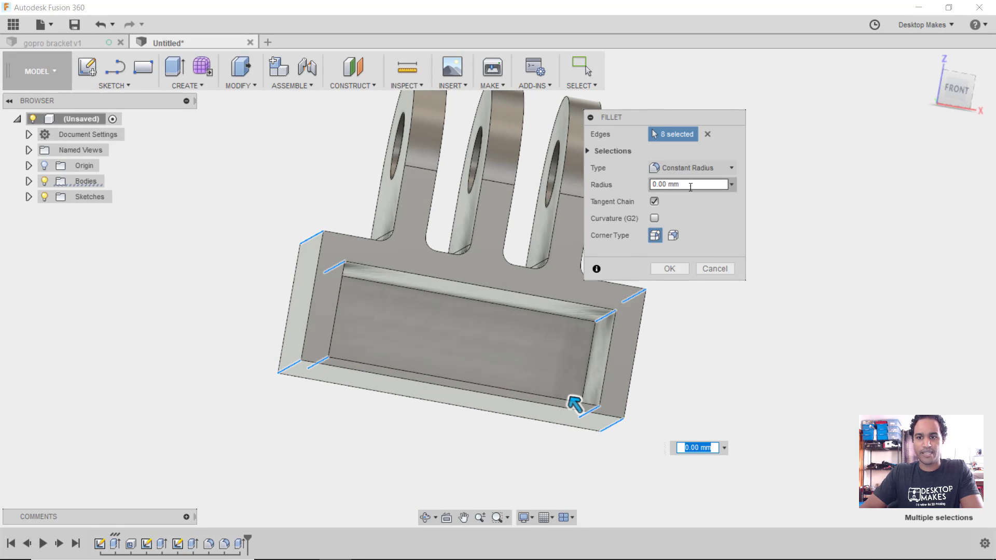
# Step: Set the fillet radius to 1 mm and apply it
pyautogui.write('1')
pyautogui.click(670, 268)
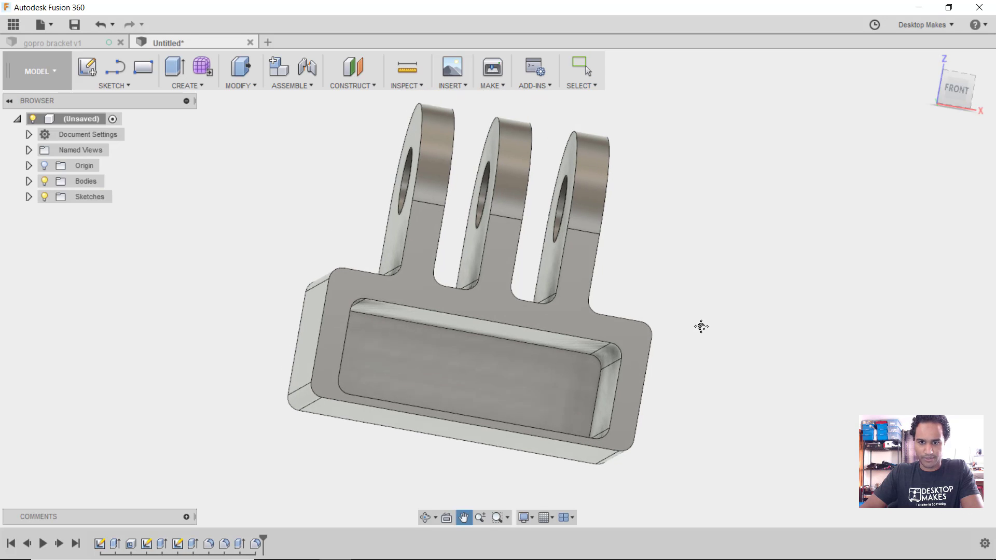
pyautogui.keyDown('shift'); pyautogui.moveTo(598, 275); pyautogui.dragTo(359, 337, button='middle'); pyautogui.keyUp('shift')
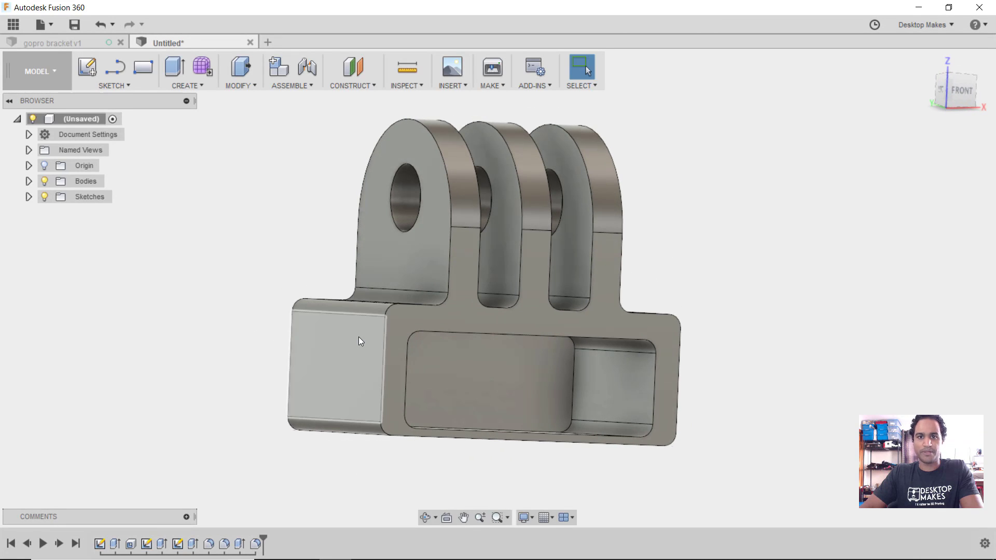
# Step: Send Body1 to MakerBot through Make > 3D Print at Medium refinement
pyautogui.click(501, 84)
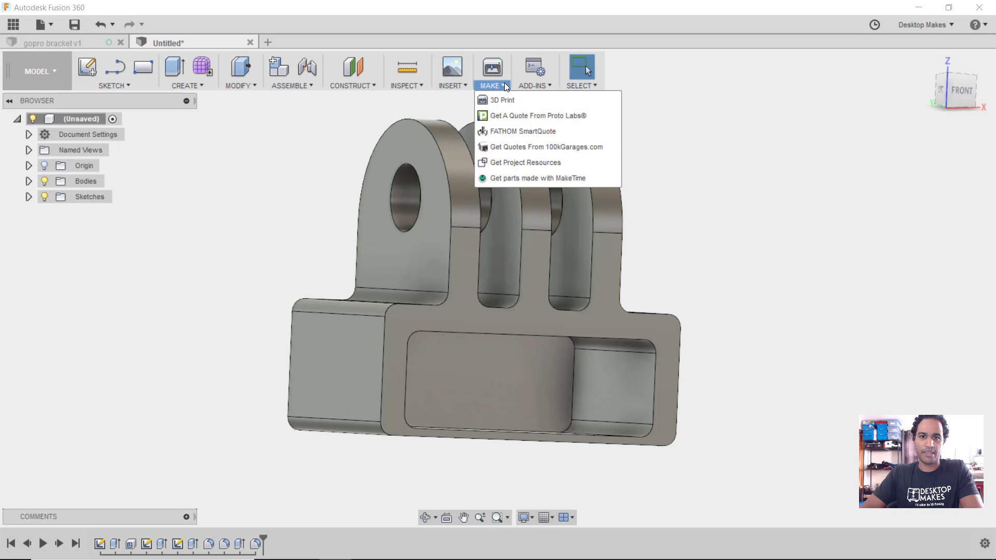
pyautogui.click(502, 100)
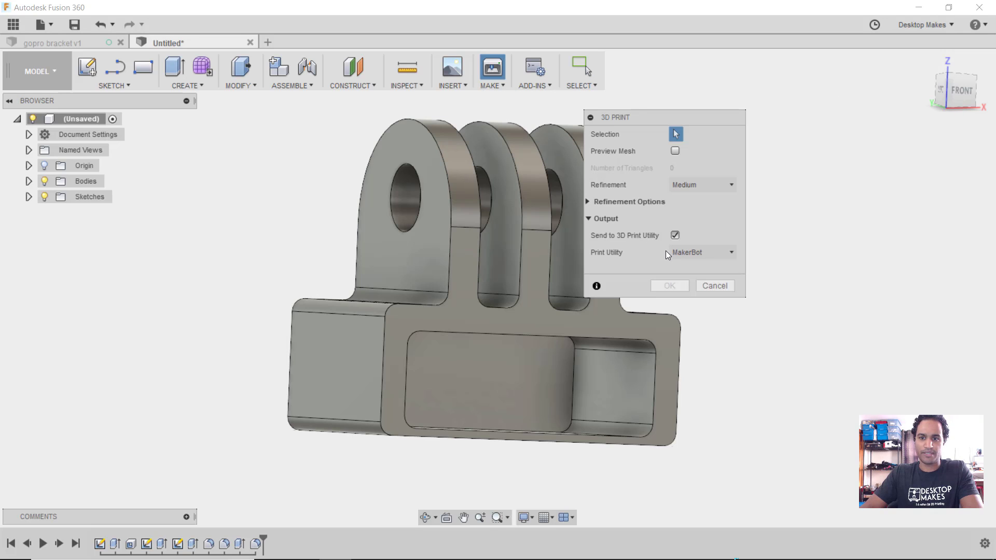
pyautogui.click(417, 213)
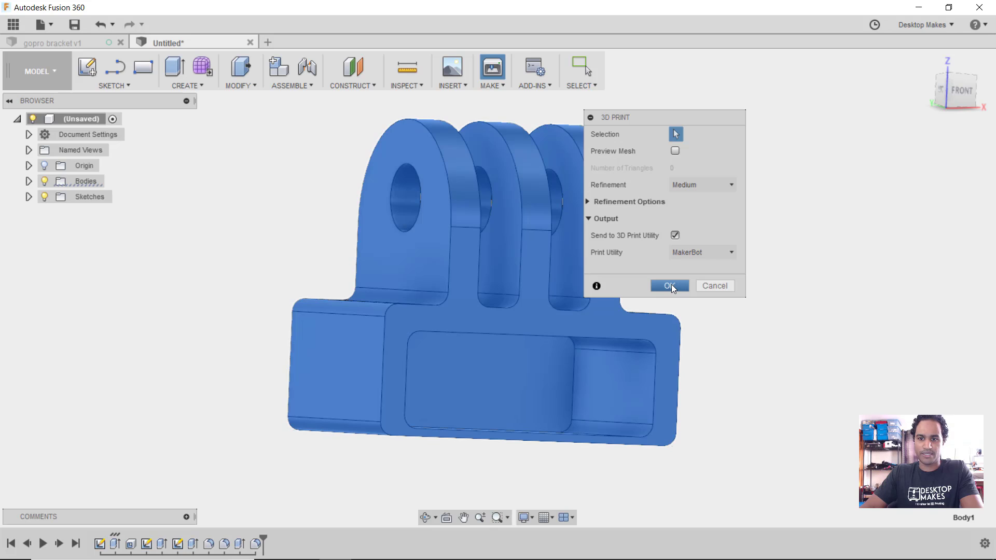
pyautogui.click(670, 285)
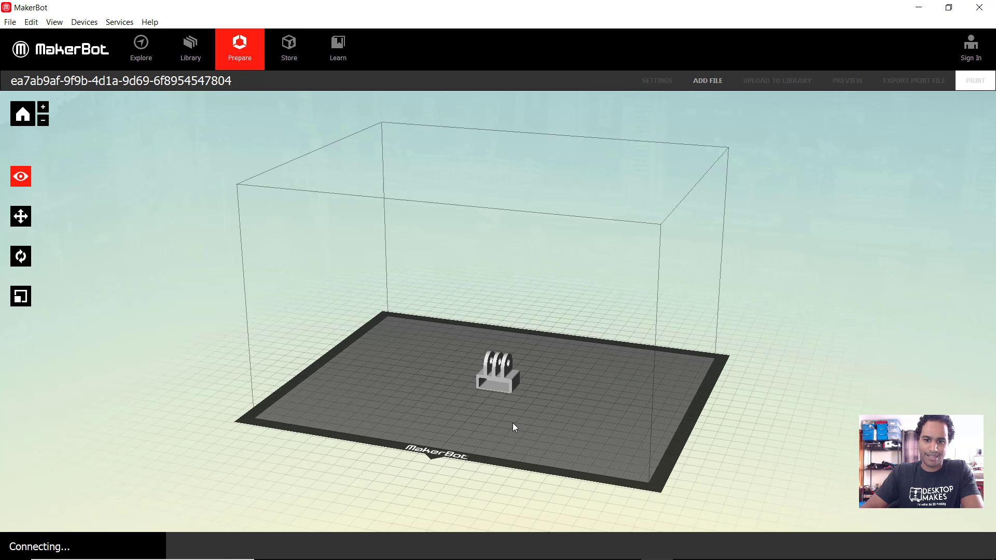
# Step: Zoom and orbit around the bracket on the Replicator 2 plate, then switch back to Fusion 360
pyautogui.scroll(10, 513, 427)
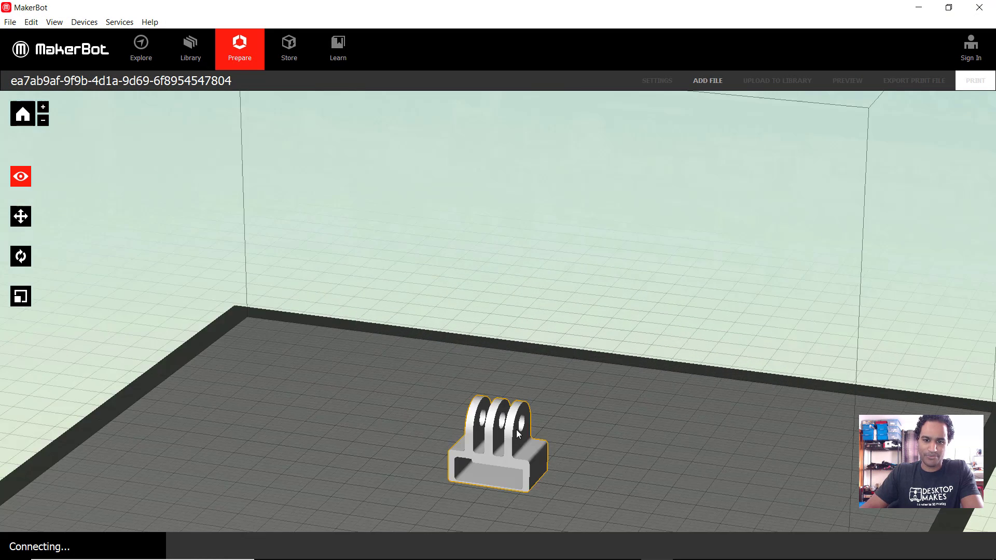
pyautogui.scroll(-6, 609, 430)
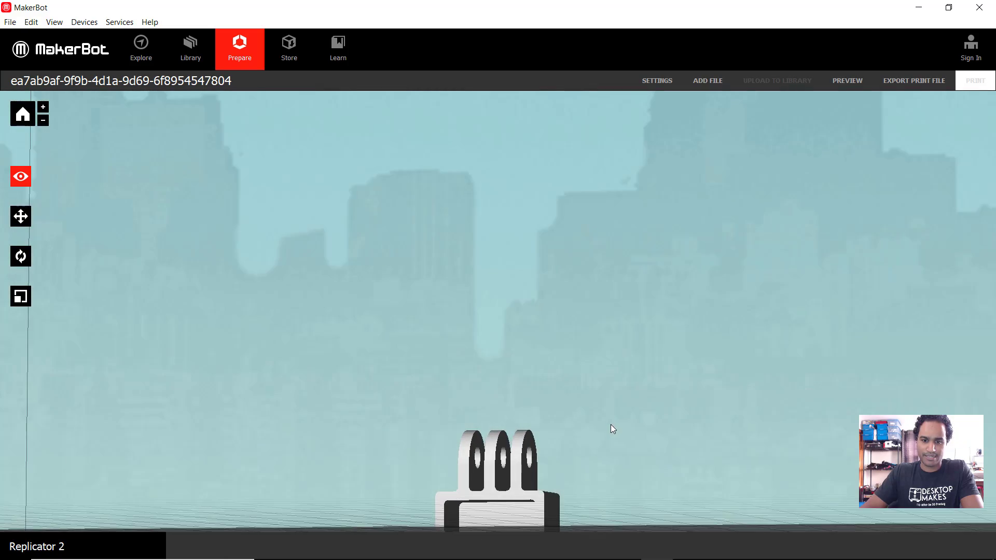
pyautogui.moveTo(605, 412)
pyautogui.mouseDown()
pyautogui.moveTo(615, 382)
pyautogui.moveTo(617, 407)
pyautogui.moveTo(563, 416)
pyautogui.moveTo(486, 407)
pyautogui.moveTo(693, 401)
pyautogui.moveTo(642, 414)
pyautogui.moveTo(602, 406)
pyautogui.mouseUp()
pyautogui.doubleClick(499, 435)
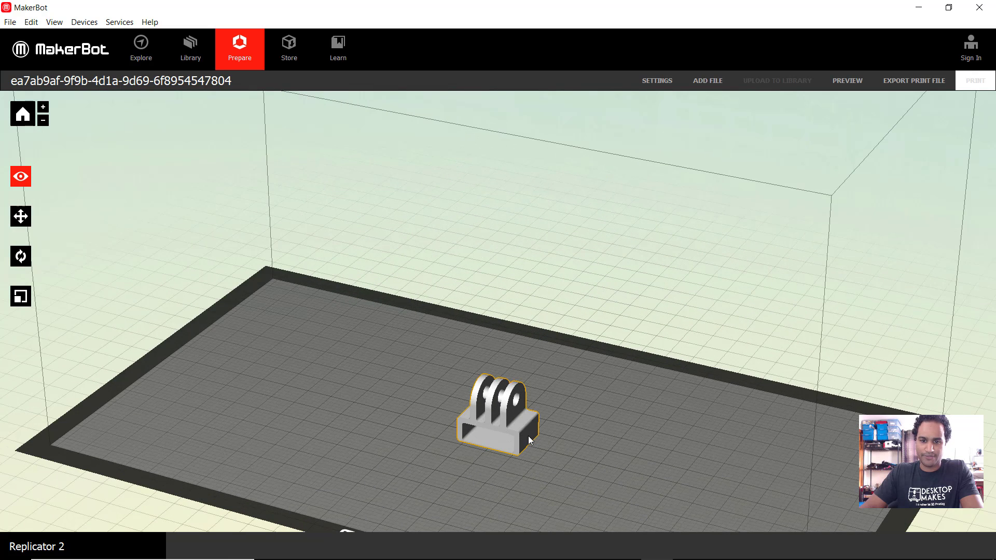
pyautogui.click(444, 437)
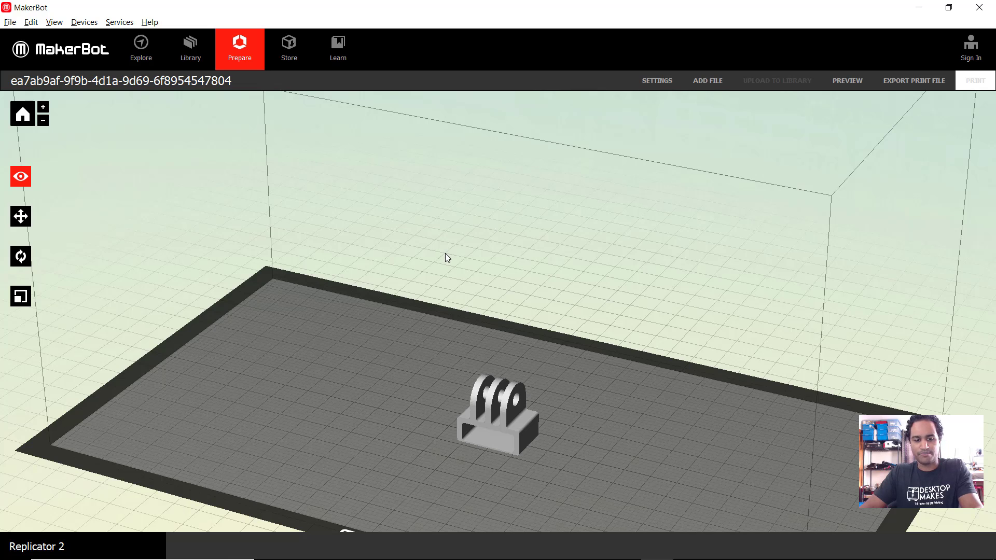
pyautogui.hotkey('alt', 'Tab')
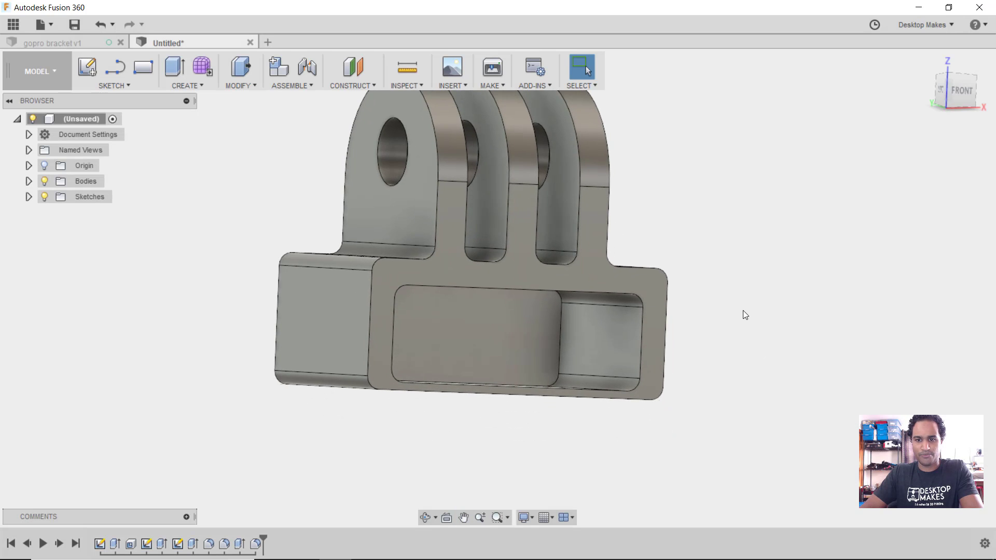
# Step: Start the Align command and pick the bracket face to align from
pyautogui.scroll(-5, 745, 315)
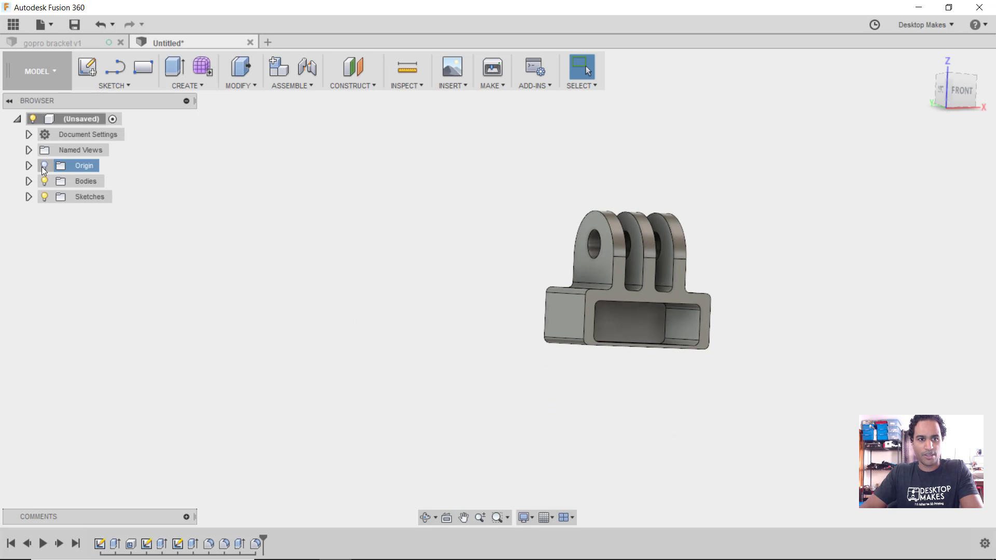
pyautogui.keyDown('shift'); pyautogui.moveTo(402, 318); pyautogui.dragTo(511, 307, button='middle'); pyautogui.keyUp('shift')
pyautogui.keyDown('shift'); pyautogui.moveTo(778, 333); pyautogui.dragTo(623, 301, button='middle'); pyautogui.keyUp('shift')
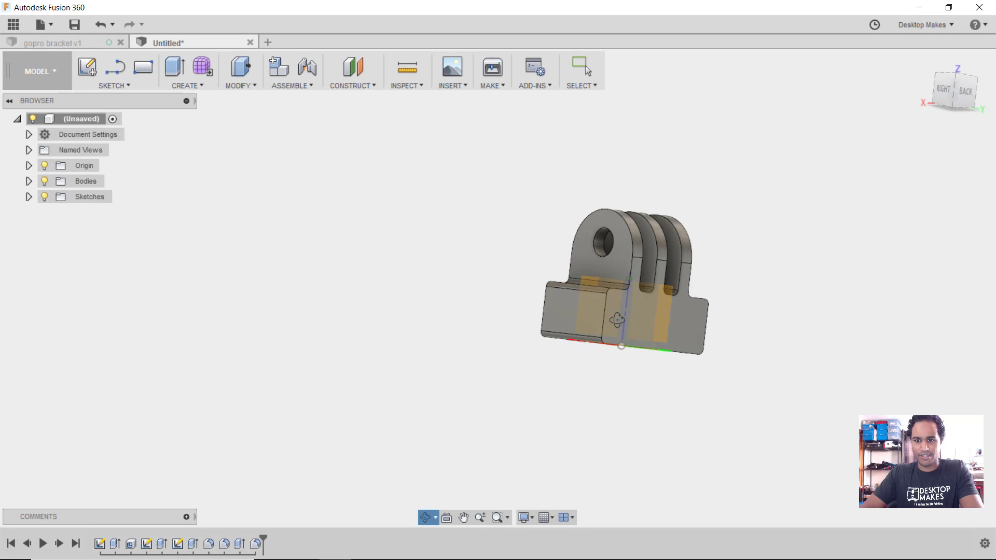
pyautogui.click(235, 88)
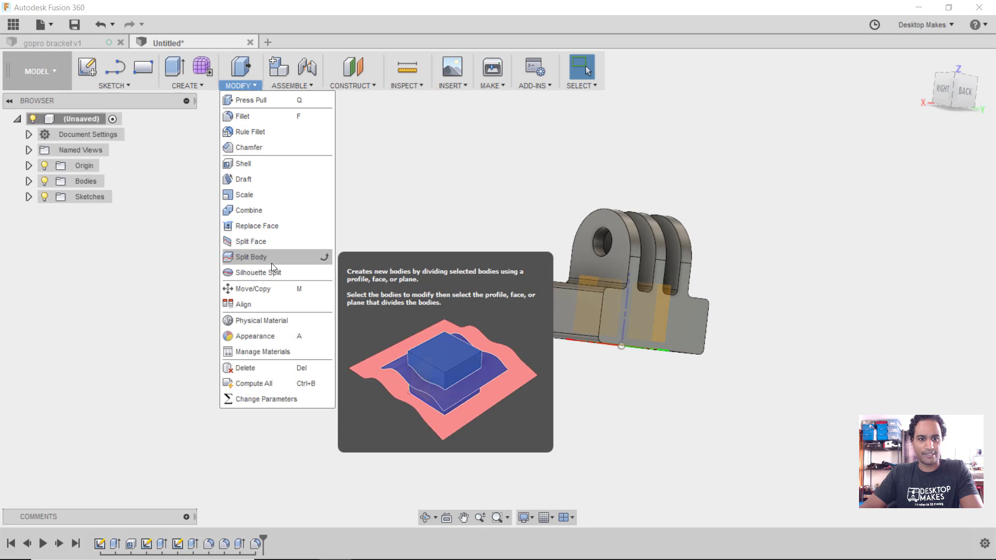
pyautogui.click(267, 304)
pyautogui.keyDown('shift'); pyautogui.moveTo(338, 306); pyautogui.dragTo(292, 309, button='middle'); pyautogui.keyUp('shift')
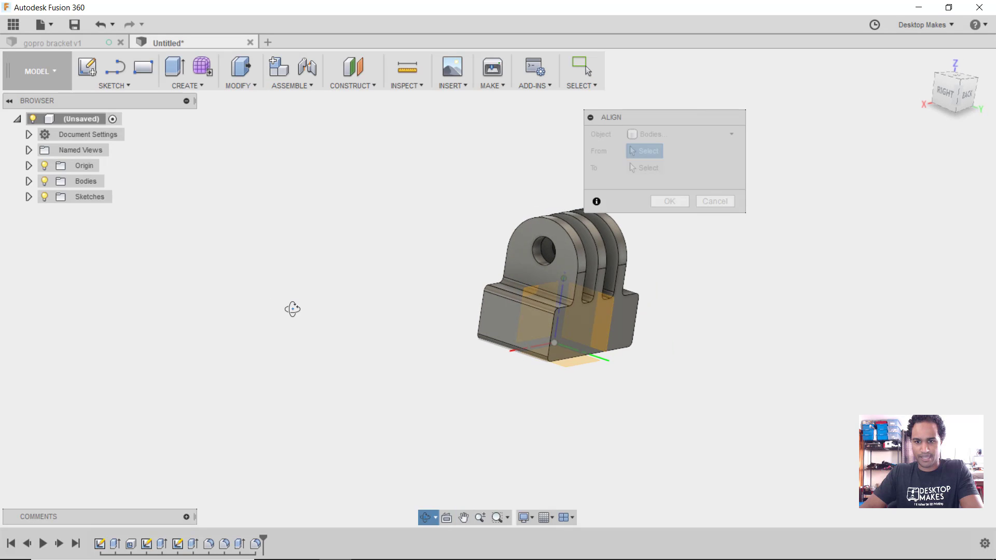
pyautogui.click(629, 327)
# Step: Align that face to the XY origin plane with Flip off and confirm
pyautogui.keyDown('shift'); pyautogui.moveTo(654, 358); pyautogui.dragTo(572, 373, button='middle'); pyautogui.keyUp('shift')
pyautogui.click(534, 332)
pyautogui.keyDown('shift'); pyautogui.moveTo(345, 345); pyautogui.dragTo(311, 278, button='middle'); pyautogui.keyUp('shift')
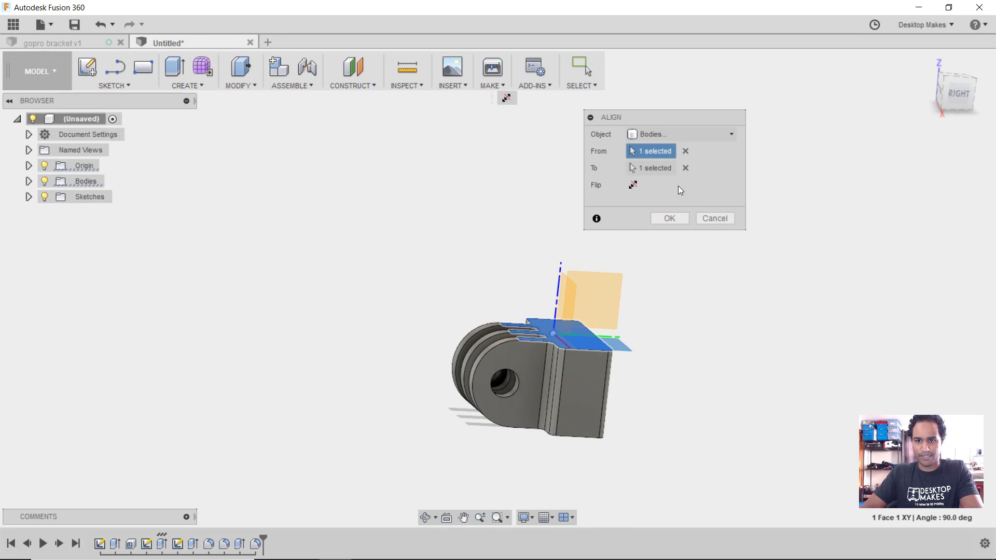
pyautogui.click(633, 184)
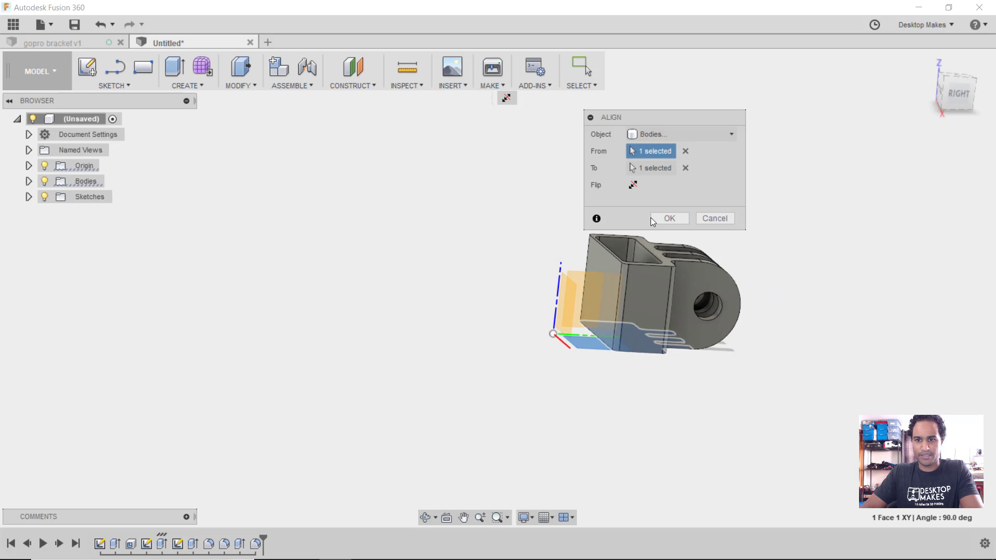
pyautogui.click(669, 218)
pyautogui.keyDown('shift'); pyautogui.moveTo(745, 278); pyautogui.dragTo(773, 291, button='middle'); pyautogui.keyUp('shift')
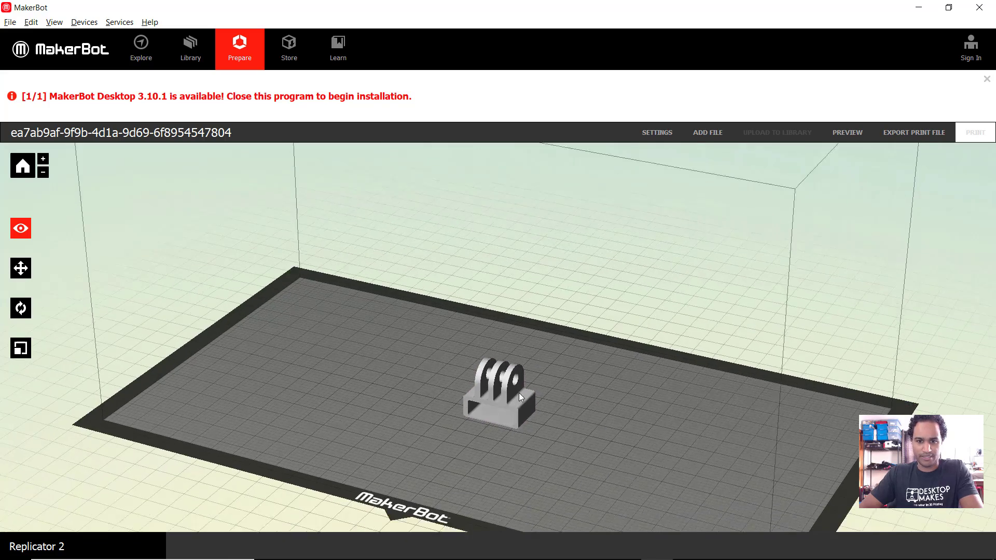
# Step: Select the bracket with the Rotate tool and try X -90°, Z +90° and free Z spins
pyautogui.moveTo(519, 393); pyautogui.dragTo(528, 312, button='right')
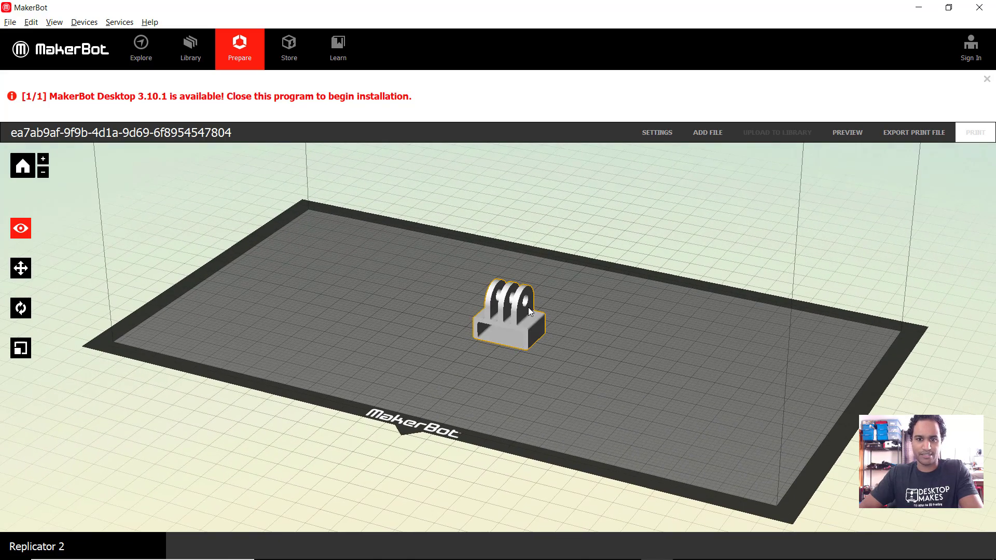
pyautogui.click(24, 309)
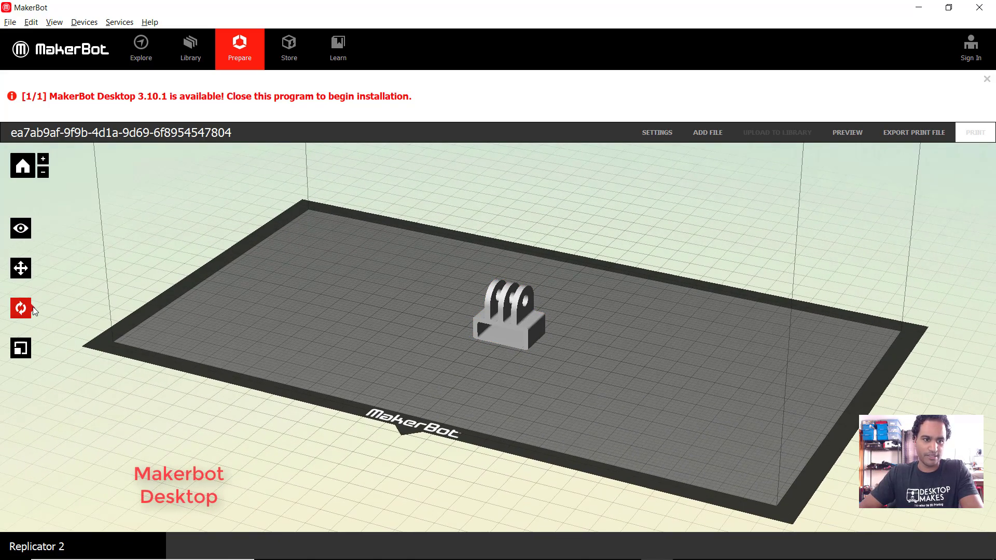
pyautogui.click(523, 323)
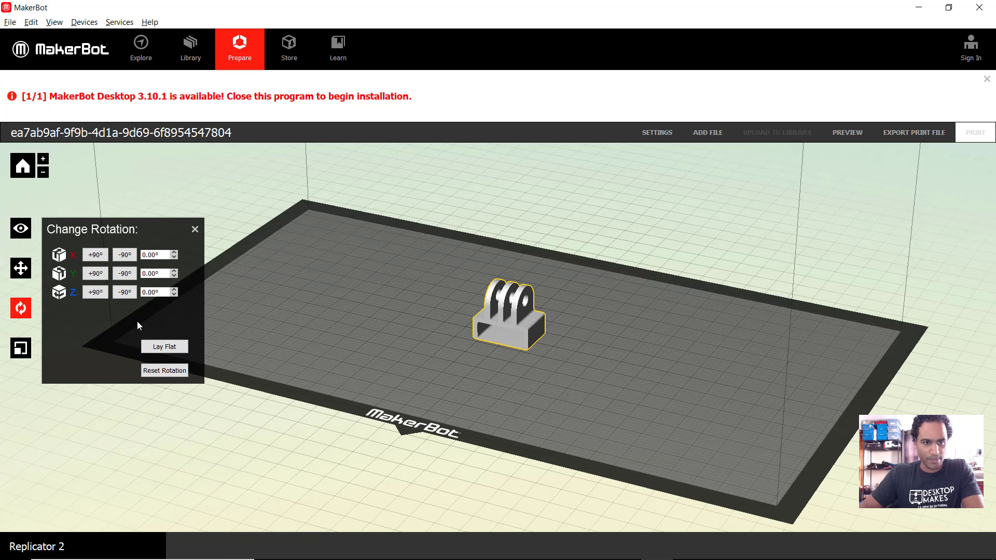
pyautogui.click(120, 255)
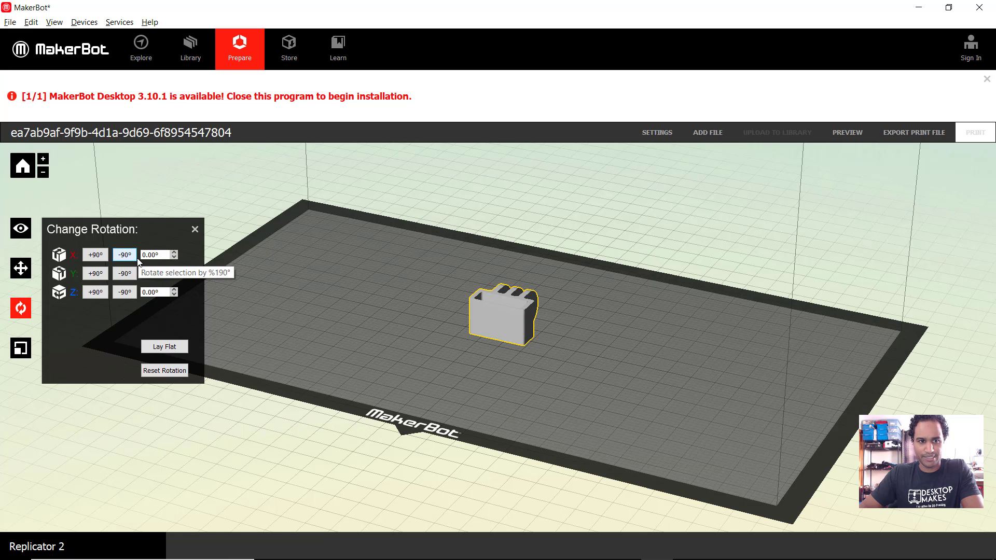
pyautogui.click(102, 294)
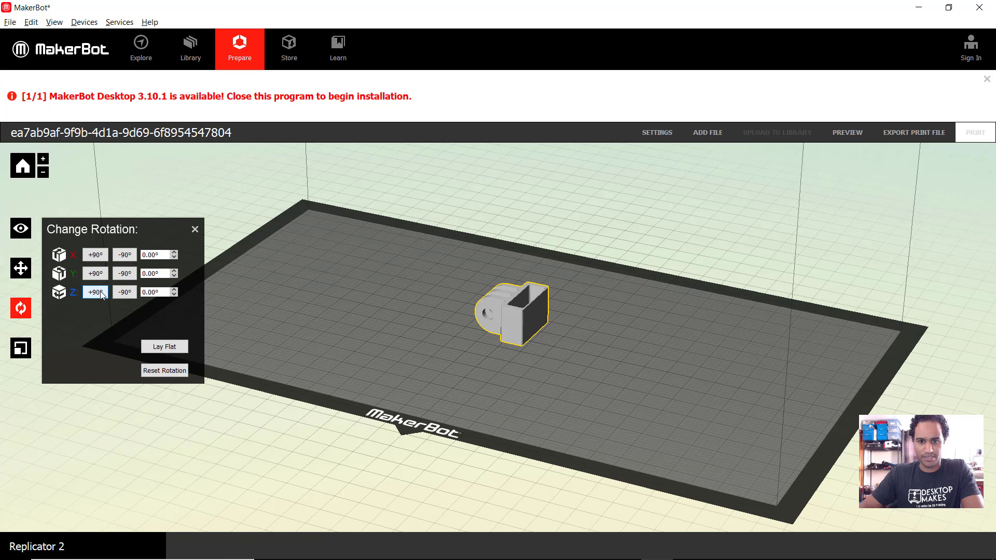
pyautogui.moveTo(460, 359); pyautogui.dragTo(533, 315)
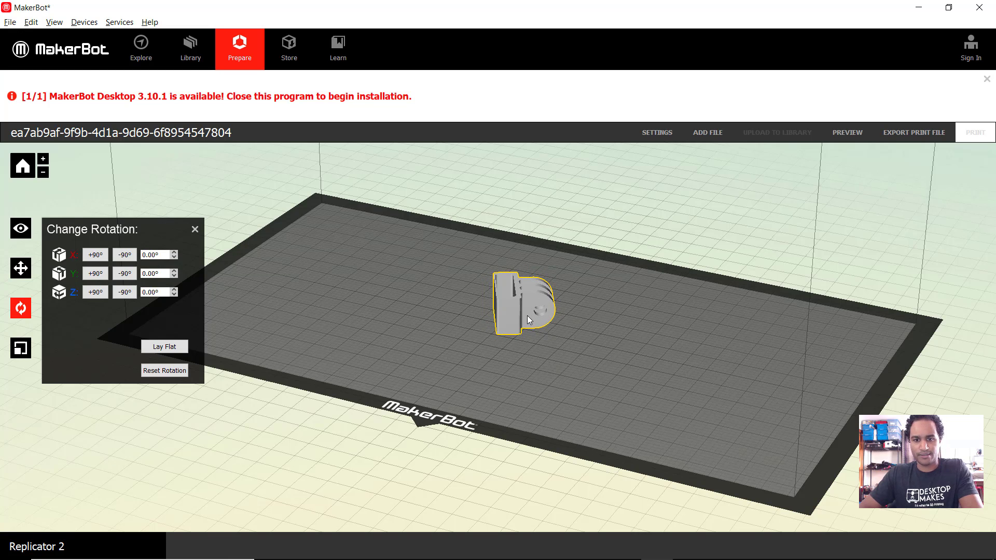
# Step: Reset the bracket's rotation, lay it flat on the plate, and close the rotate panel
pyautogui.click(184, 370)
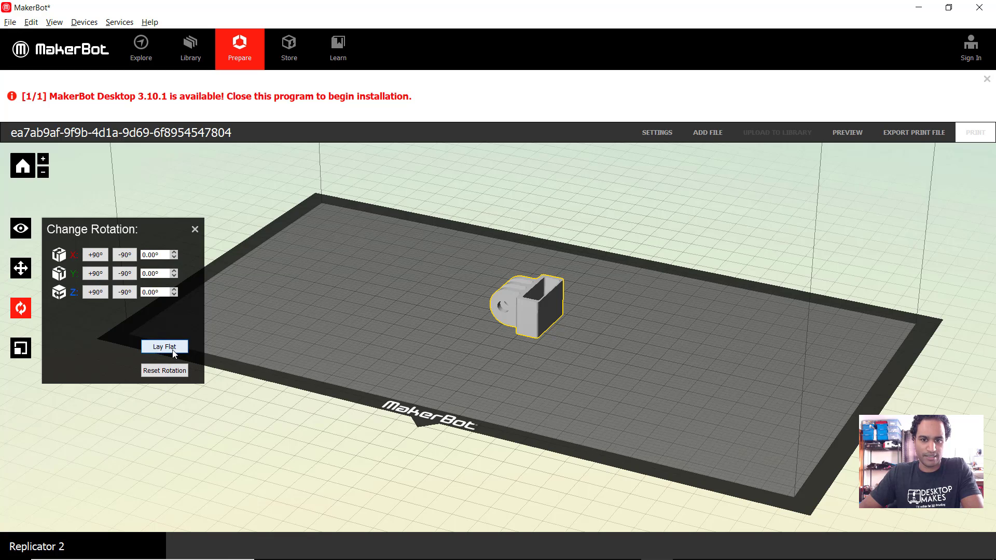
pyautogui.click(174, 353)
pyautogui.click(234, 383)
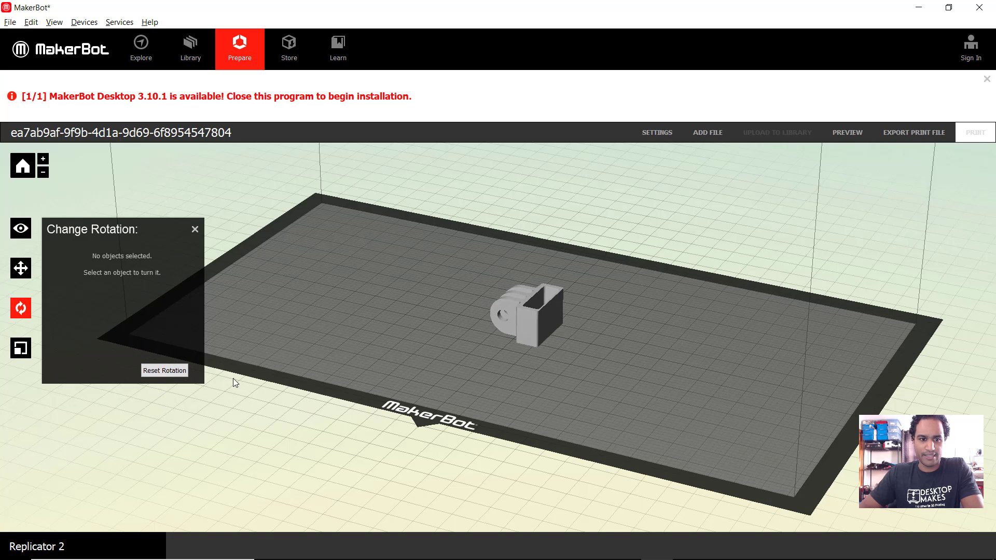
pyautogui.click(195, 229)
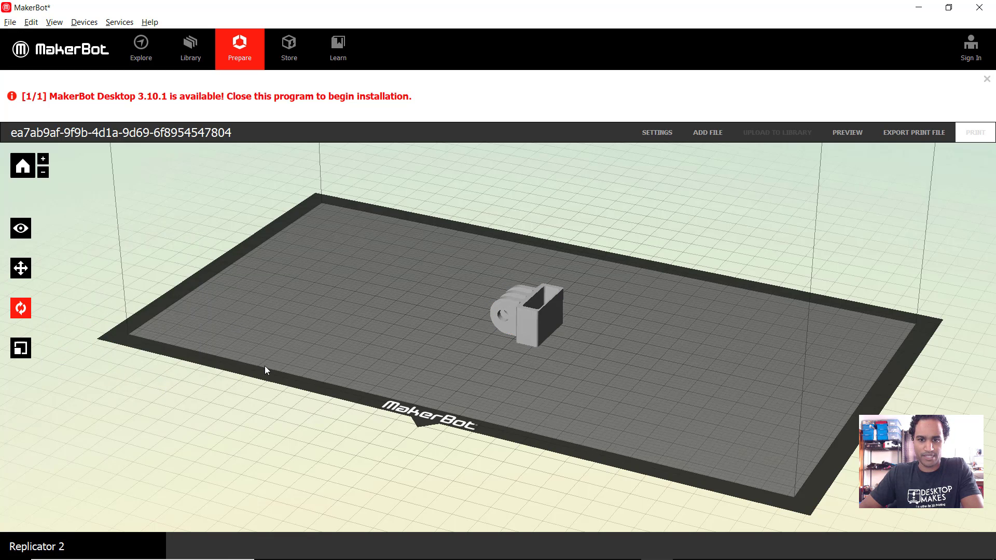